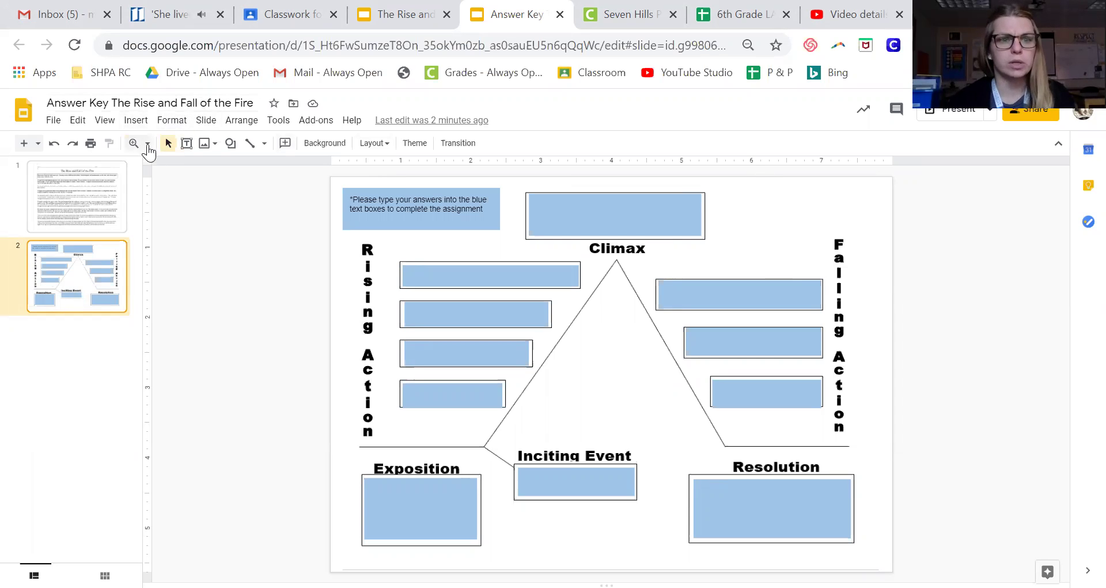
Step: Fill the Exposition box with "Svengali is alone on the frozen tundra of Alaska's Yukon Territory in the winter at night."
click(148, 146)
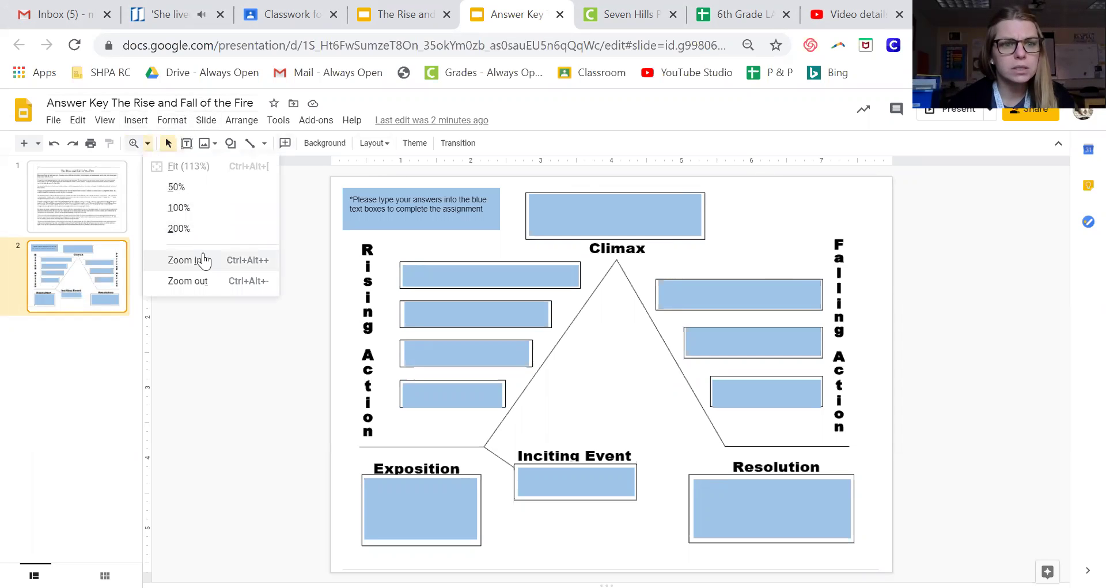
click(203, 260)
scroll(579, 362, left, 2)
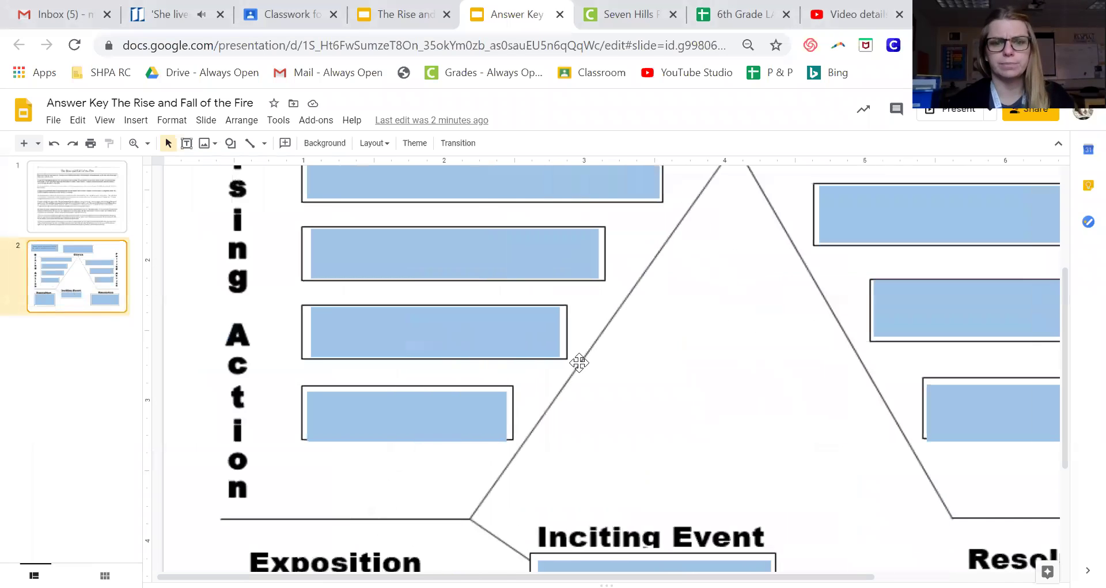
scroll(579, 363, down, 3)
right_click(578, 362)
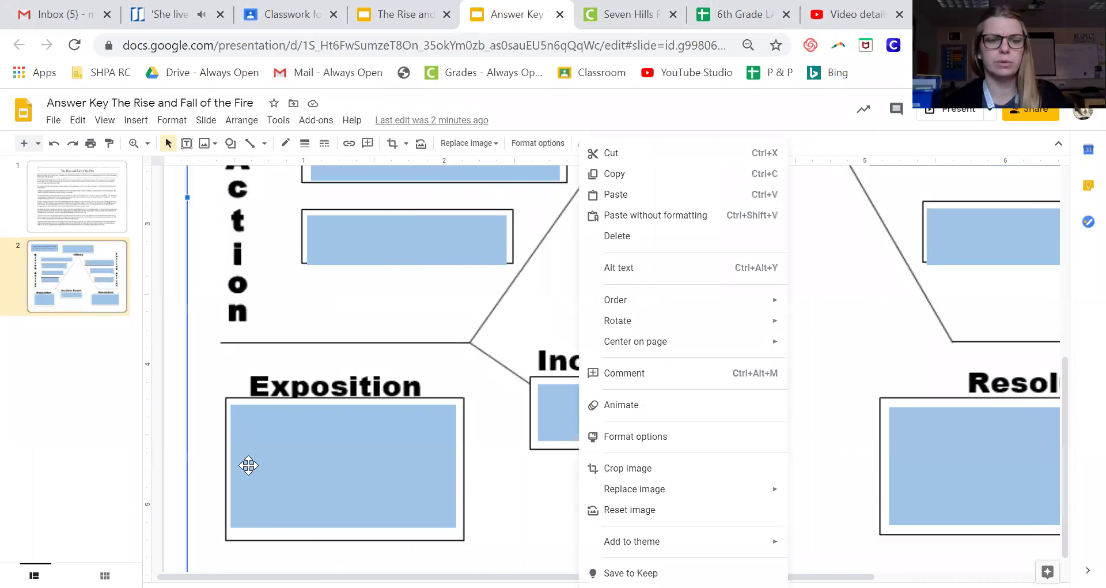
click(497, 391)
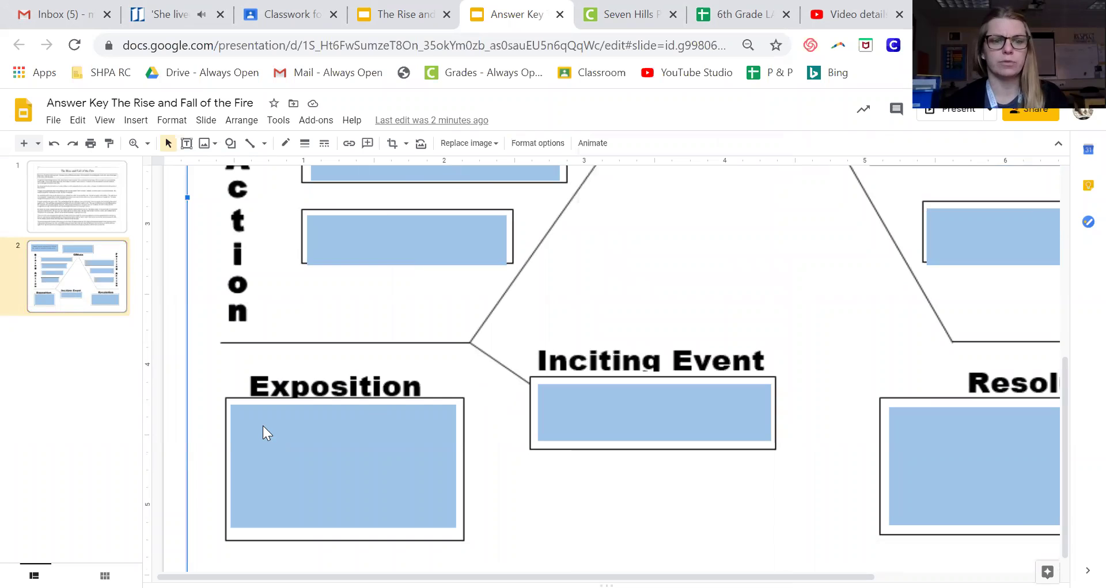
click(242, 433)
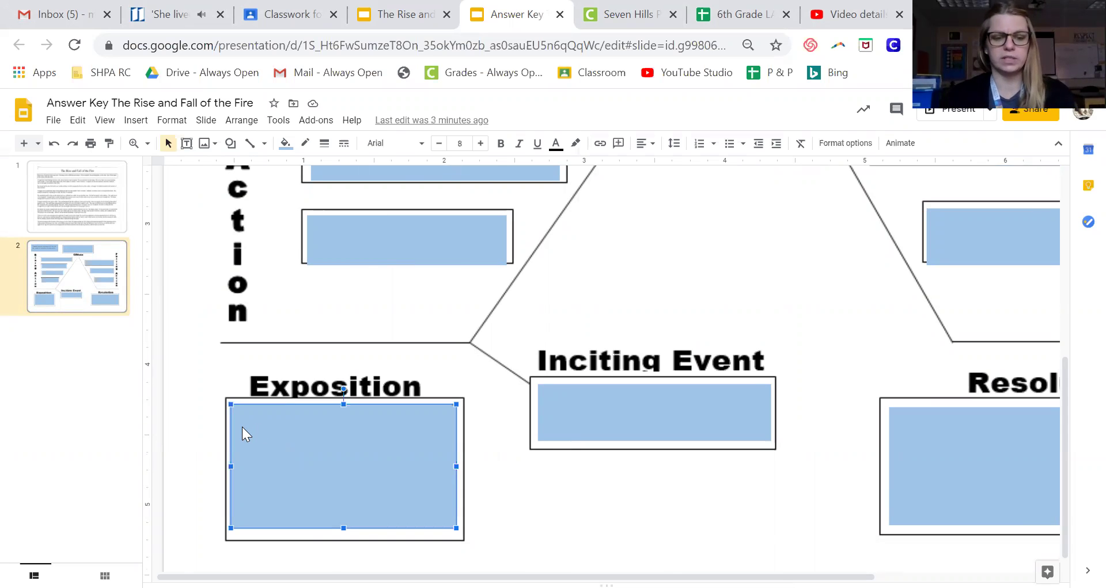
click(242, 426)
text(Sven)
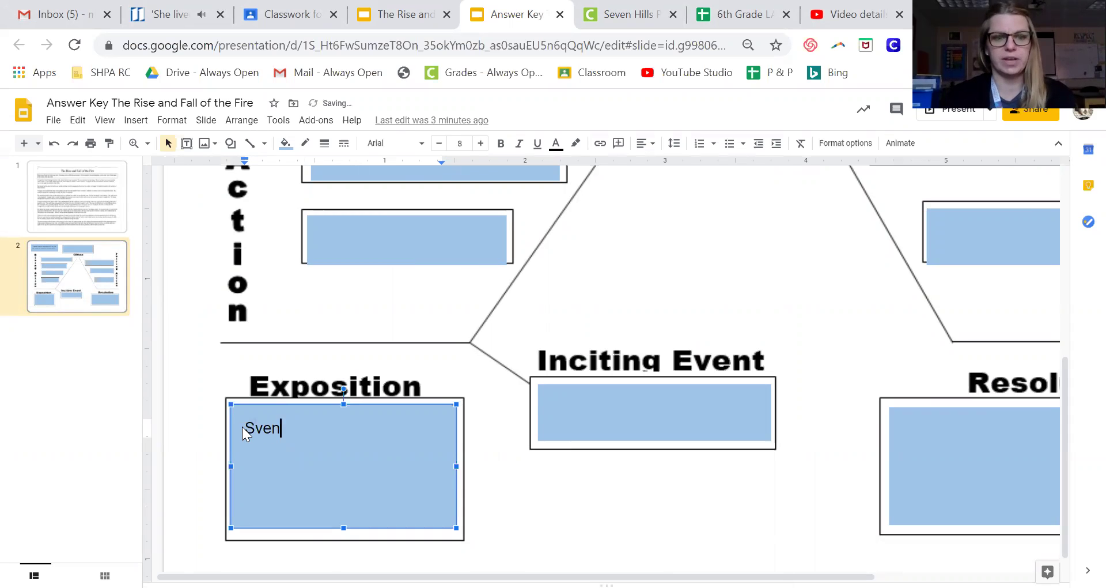
text(gali in)
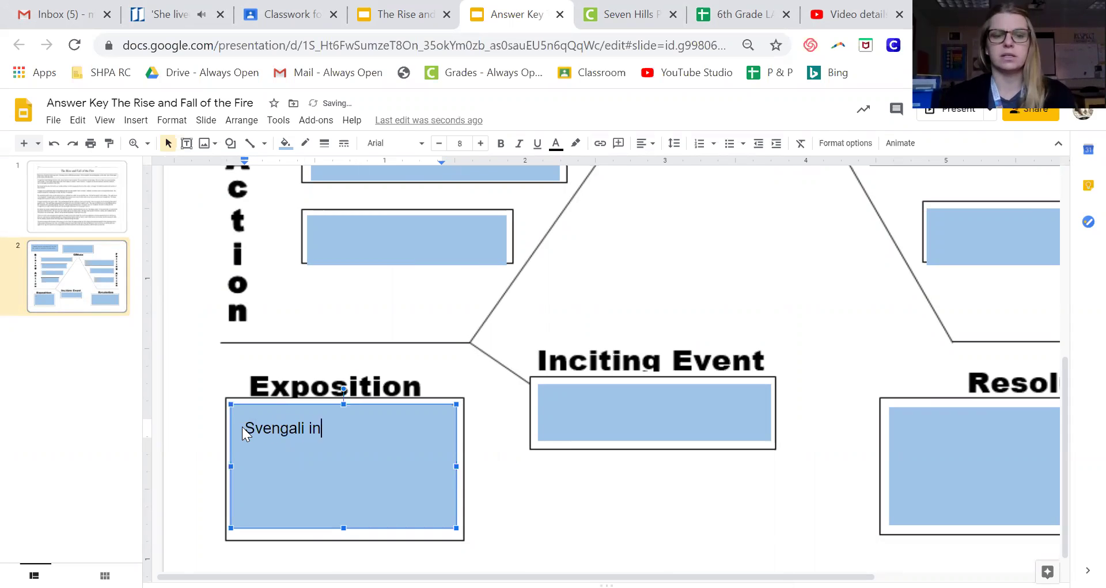
text( s)
key(BackSpace)
key(BackSpace)
key(BackSpace)
key(BackSpace)
text(i)
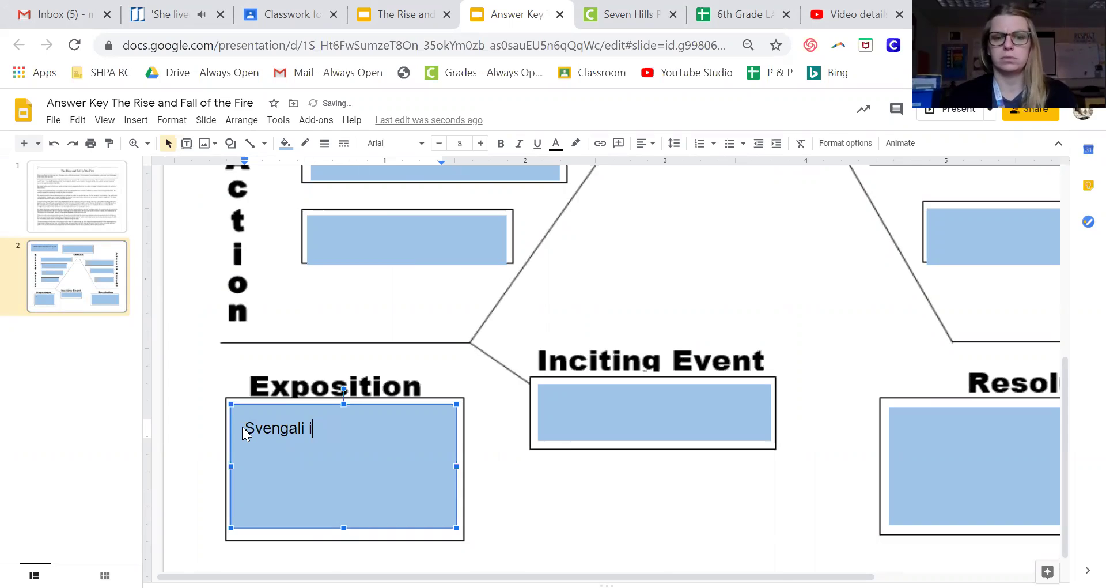
text(s alone on)
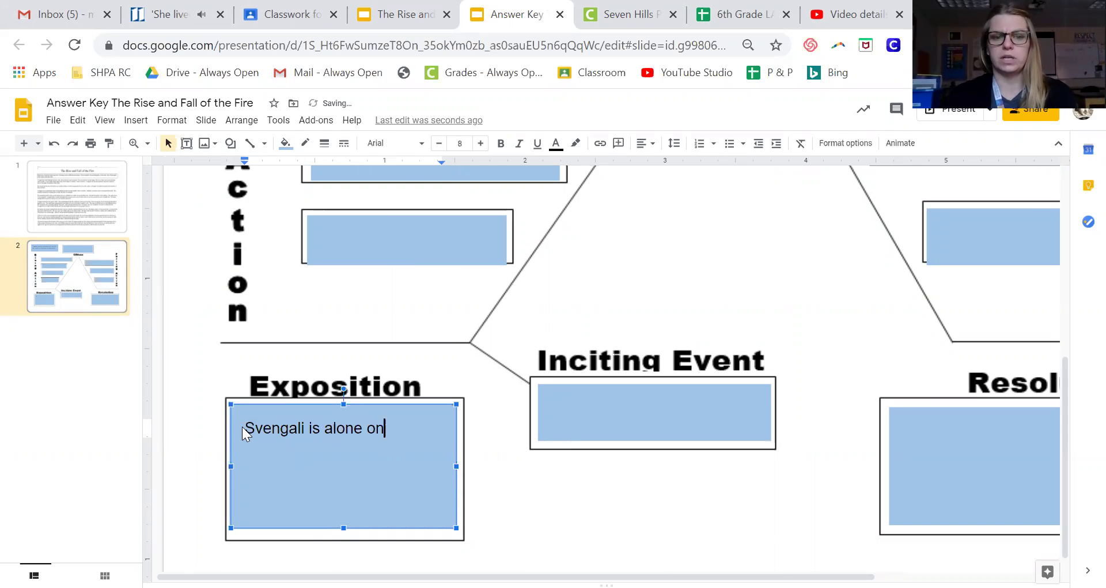
text( the froze)
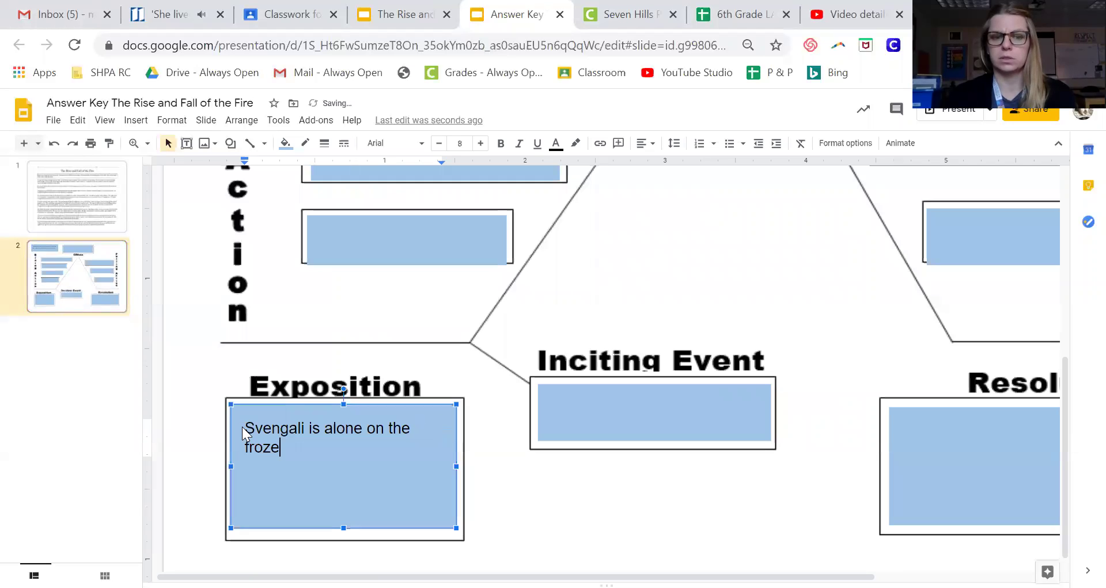
text(n tu)
key(BackSpace)
text(tundr)
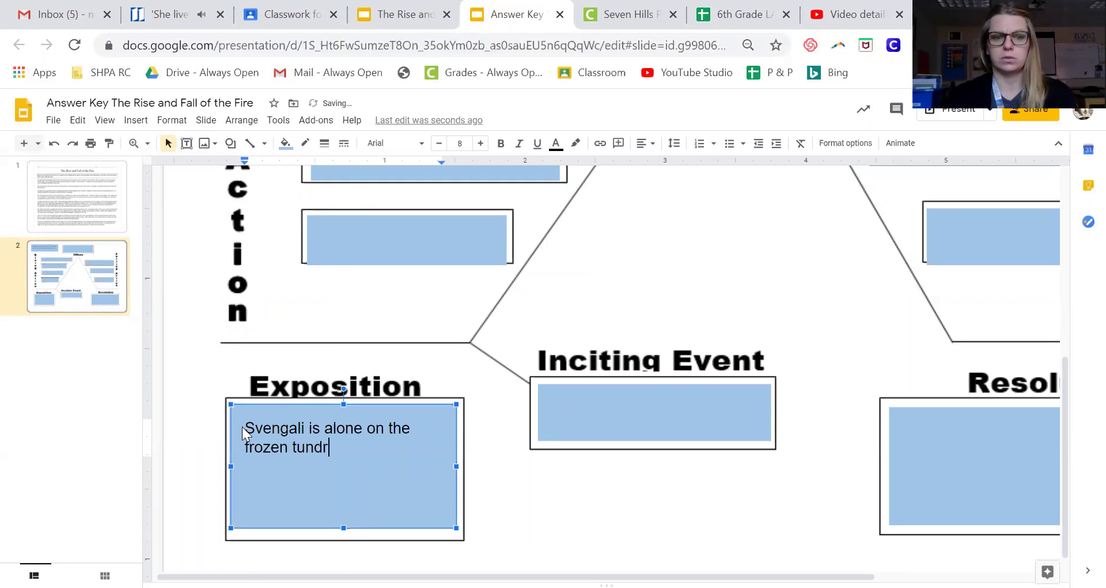
text(a of Ak)
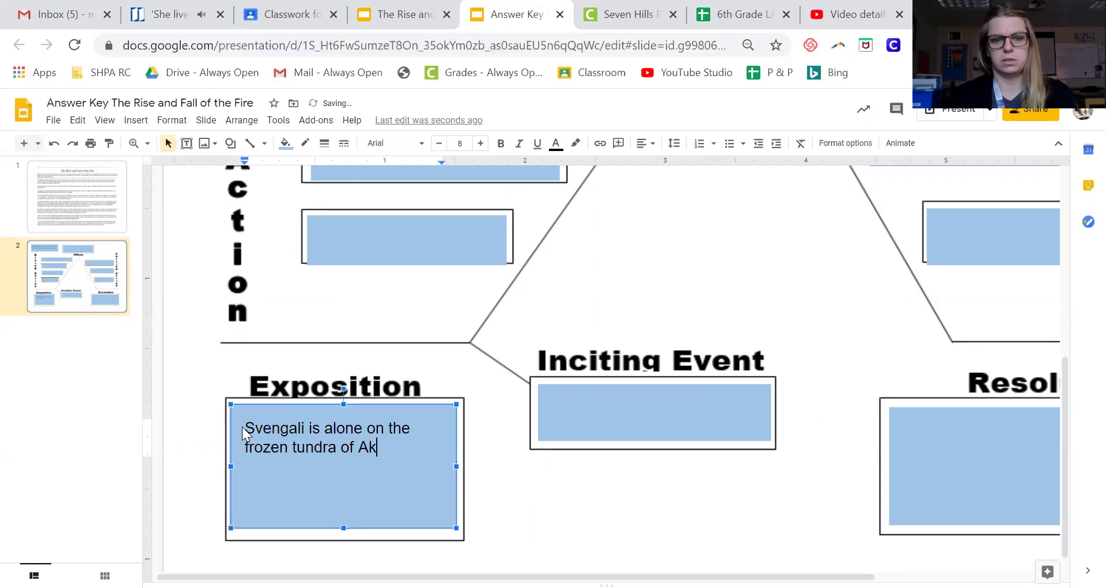
key(BackSpace)
text(lask)
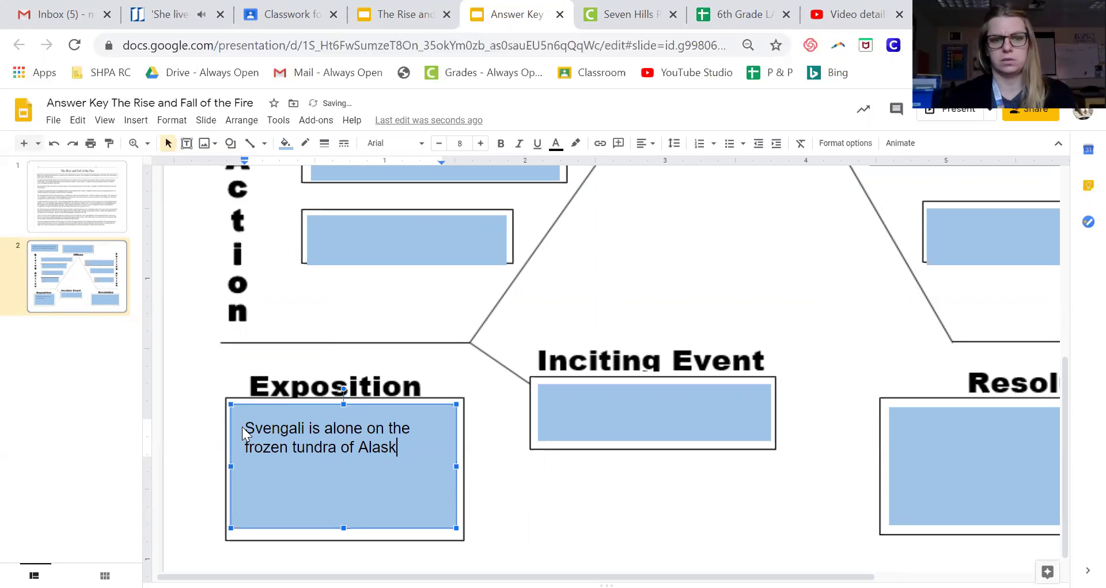
text(a's Yukon Terr)
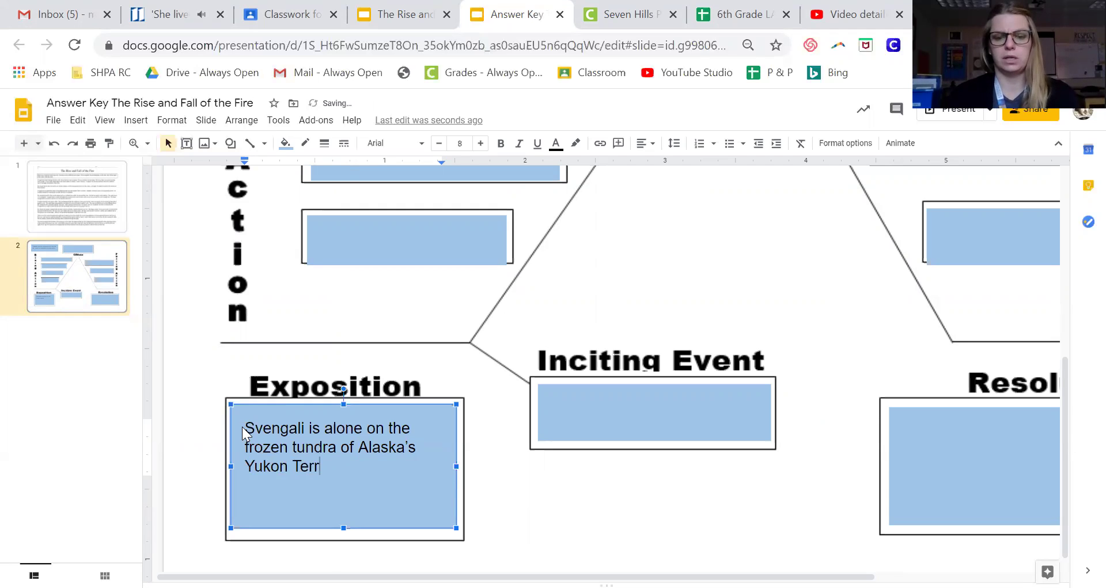
text(itory)
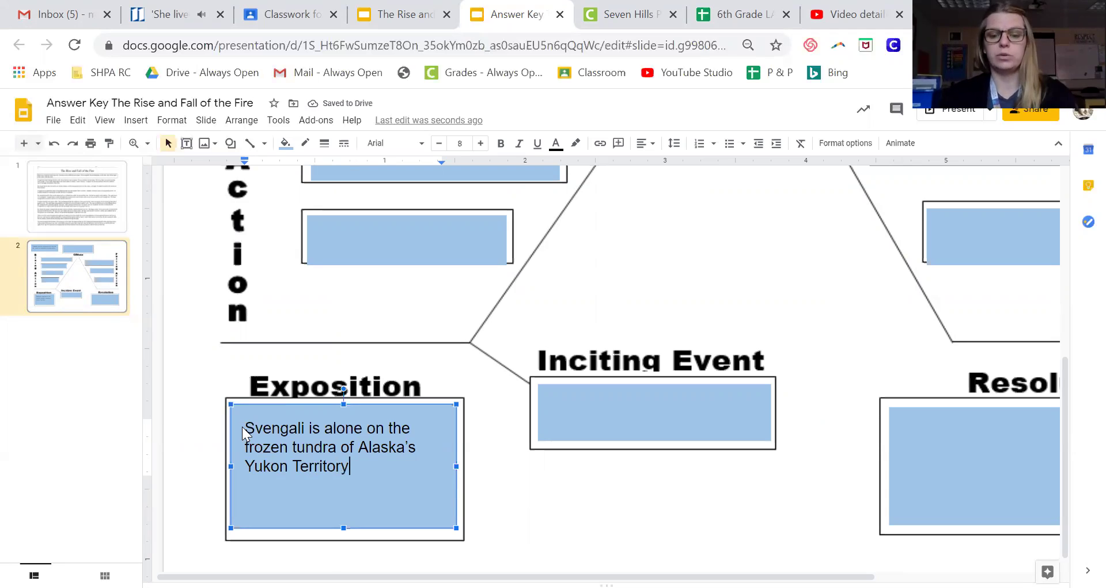
text( in th)
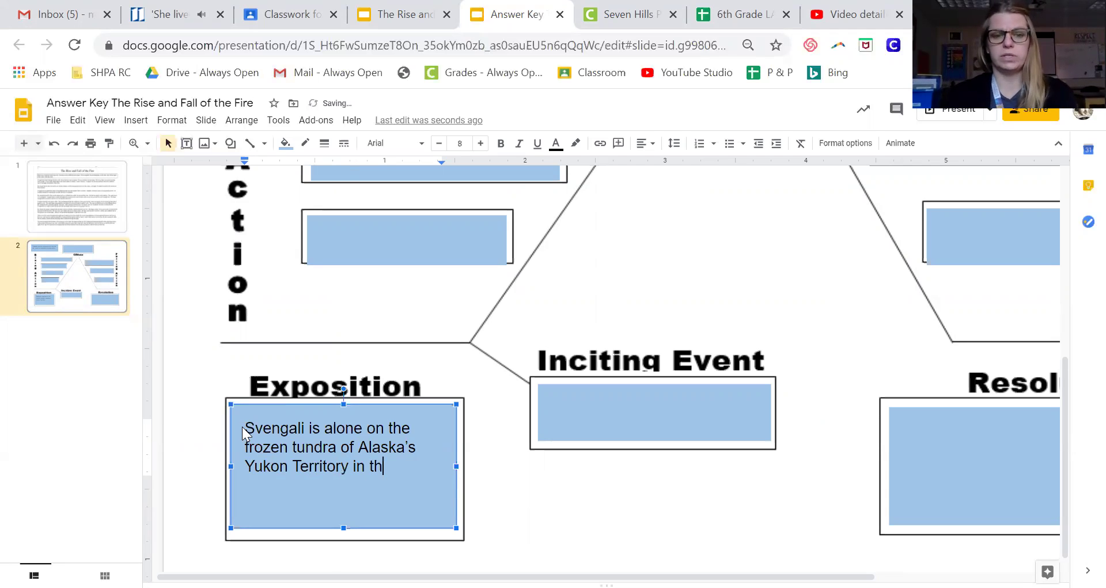
text(e win)
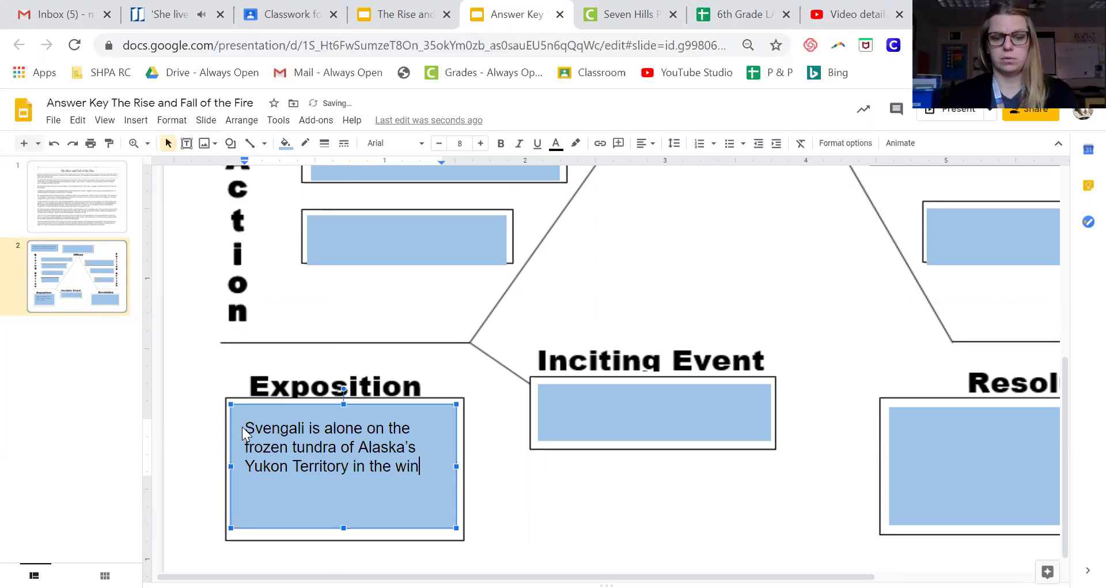
text(ter at night.)
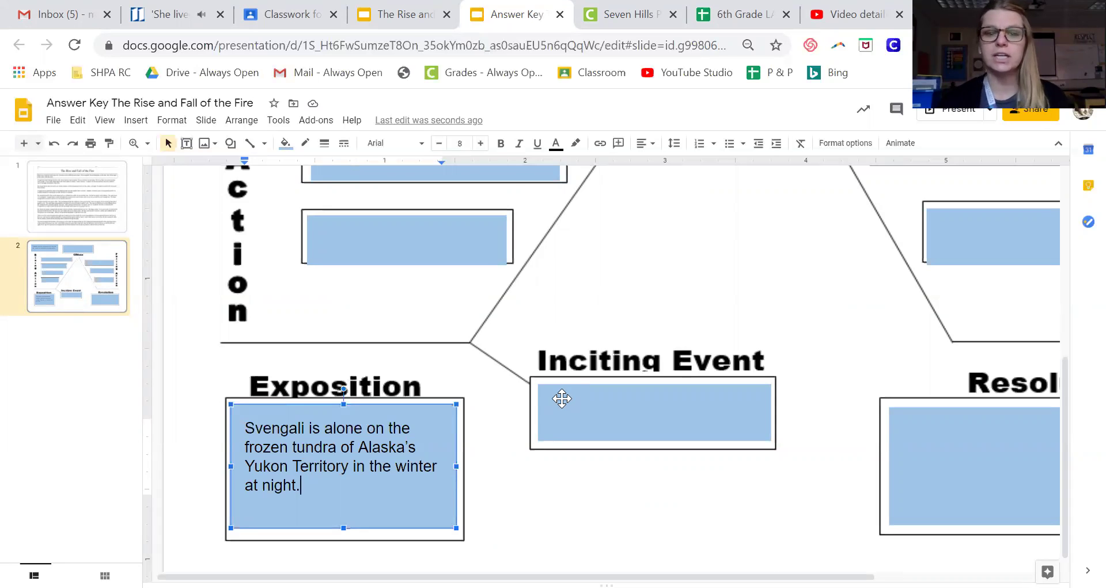
Step: Fill the Inciting Event box with "Tries to light the first match"
click(561, 398)
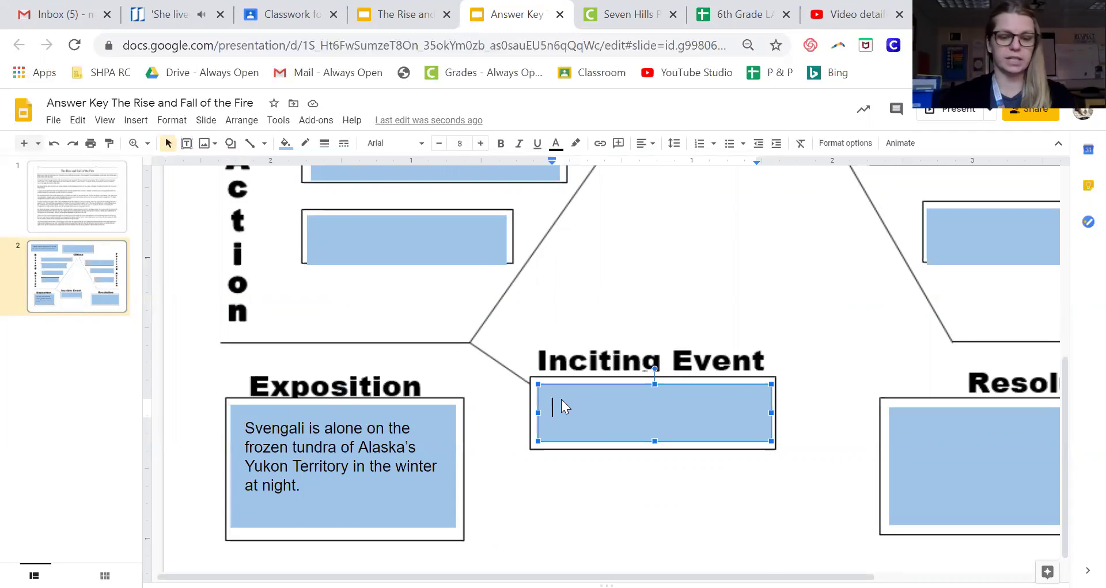
text(The)
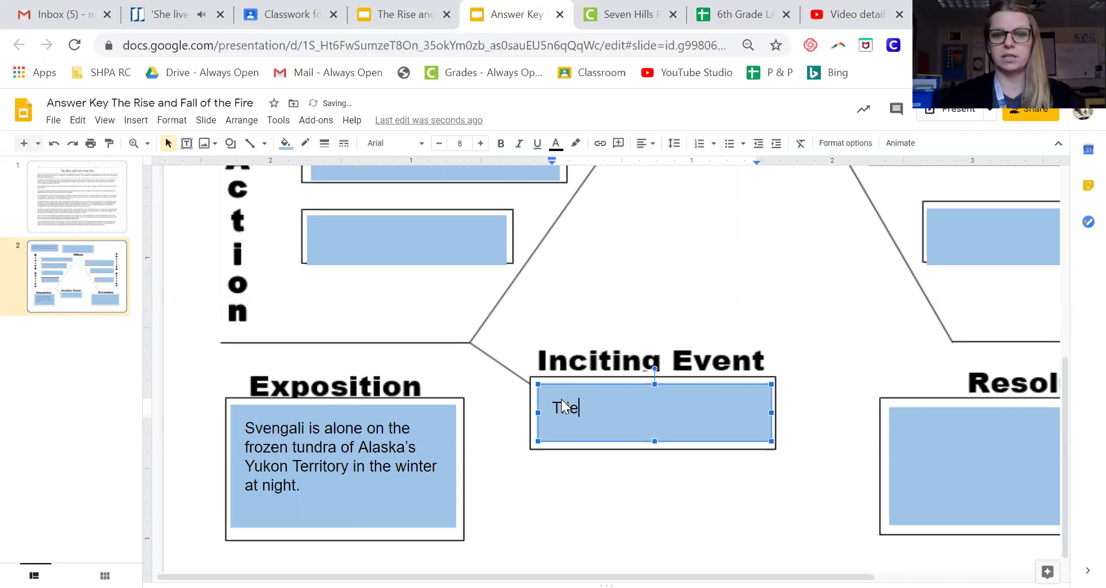
text(s)
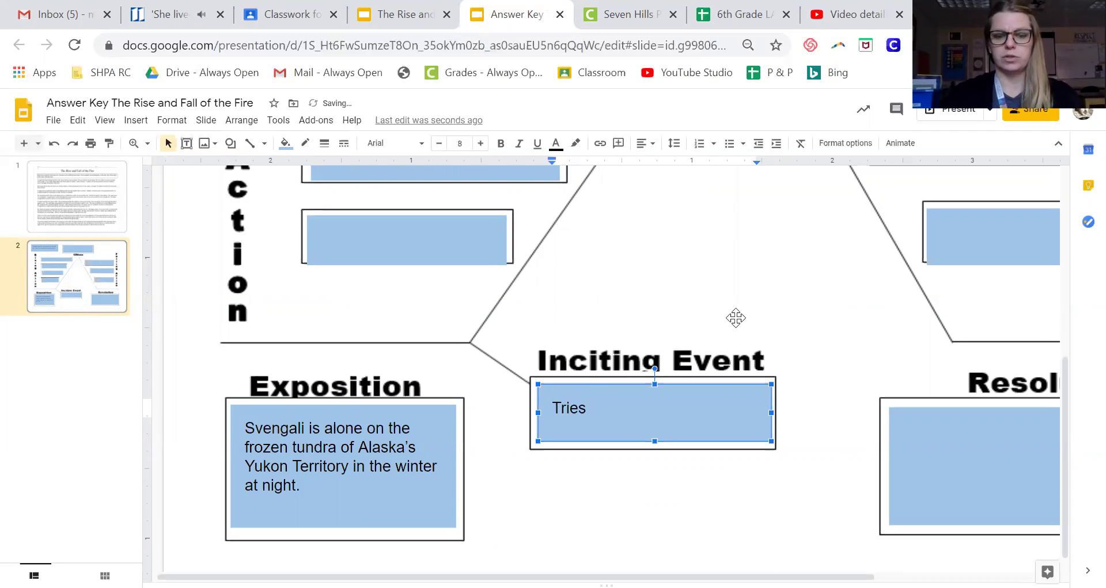
text( to light the first)
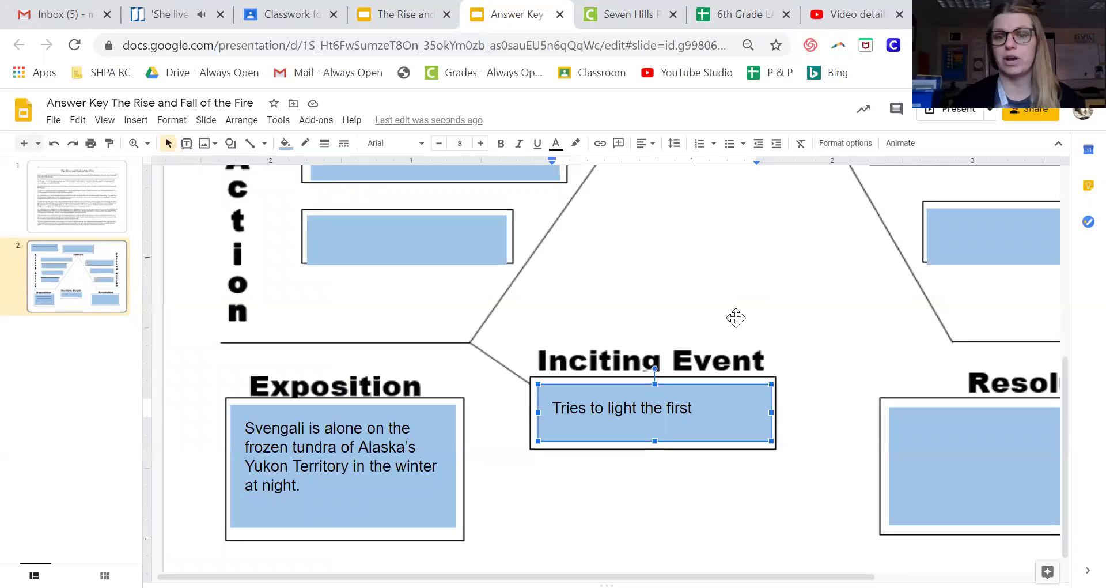
text(match)
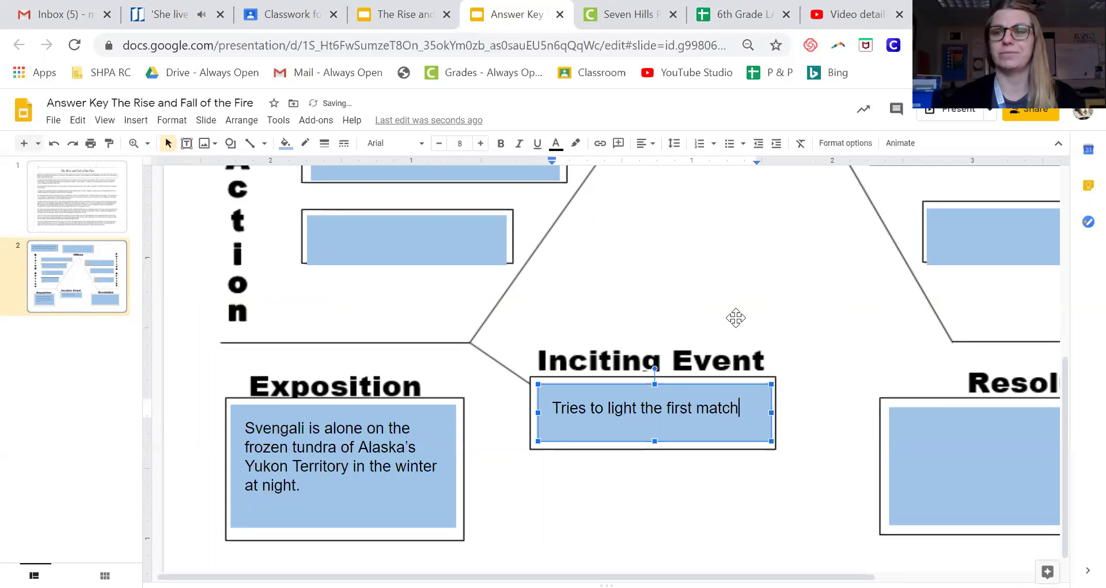
Step: Enter "Drops the first match" in the lowest Rising Action box, nearest the Exposition heading
scroll(619, 302, up, 3)
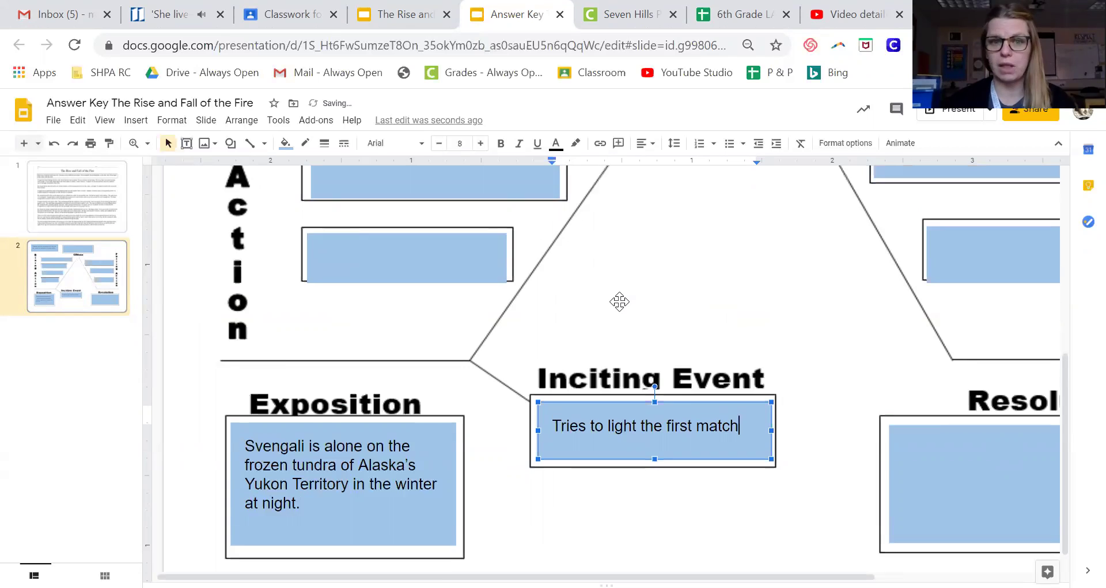
scroll(617, 299, up, 1)
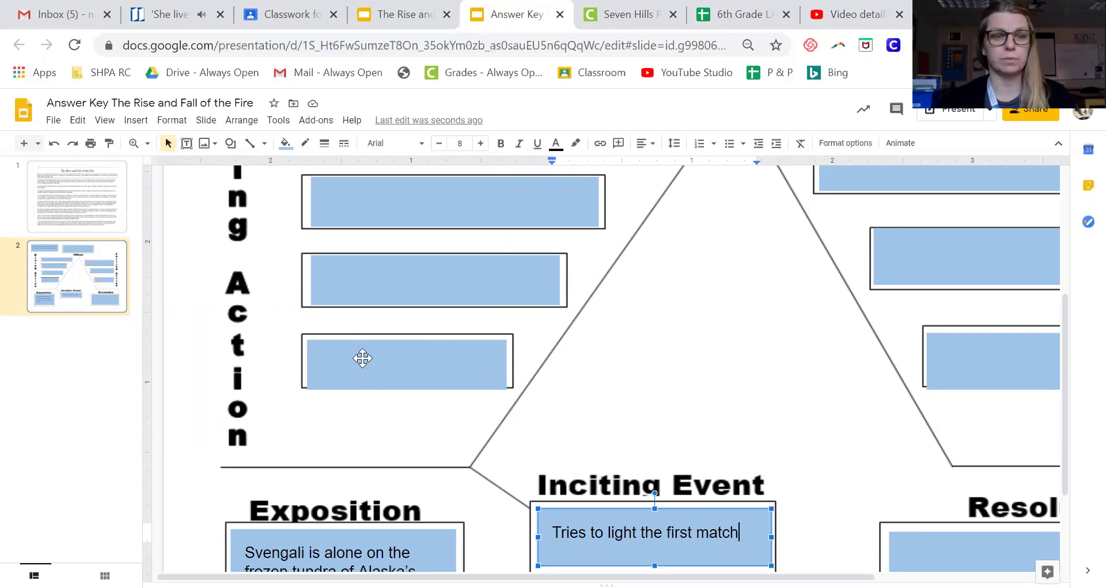
click(354, 357)
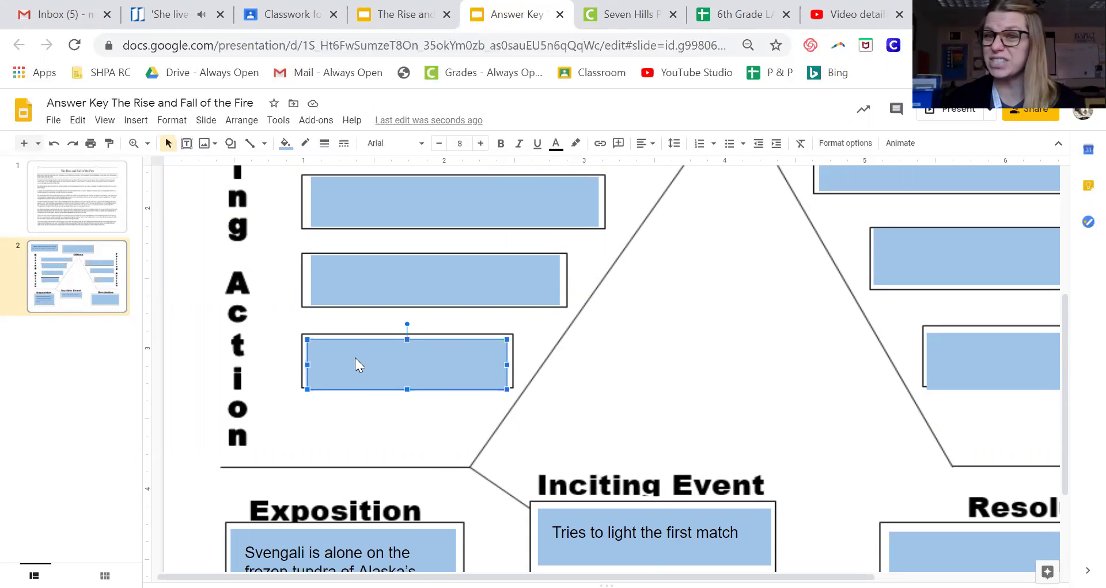
text(Drop the )
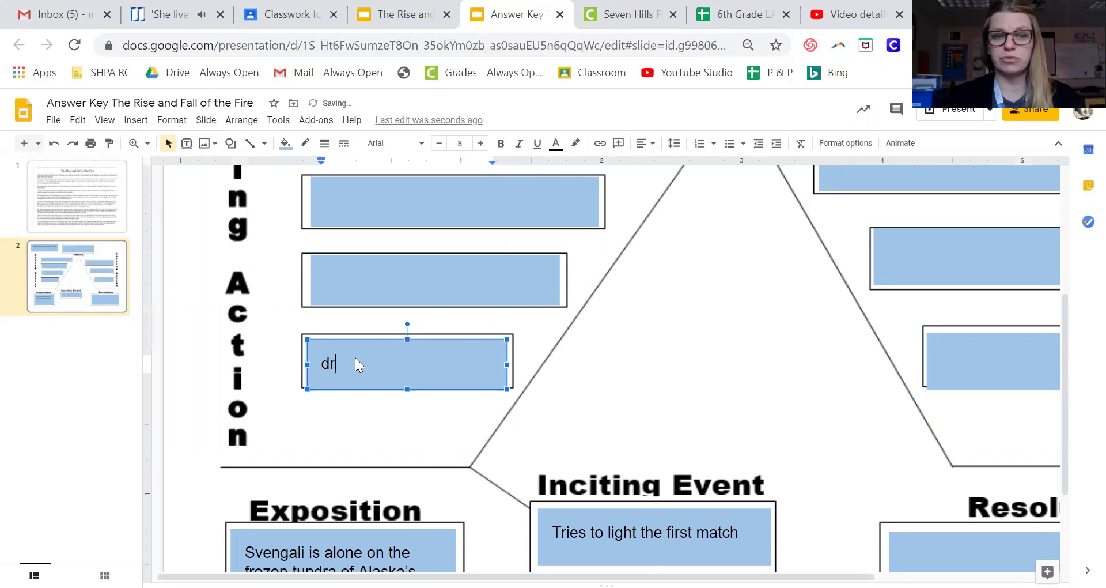
text(first ma)
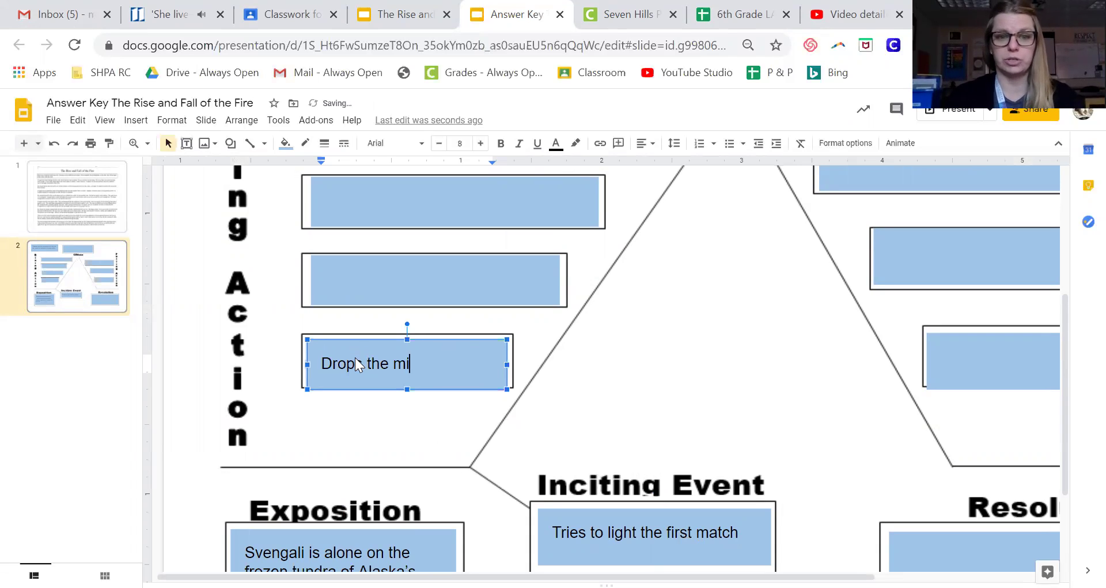
text(tch)
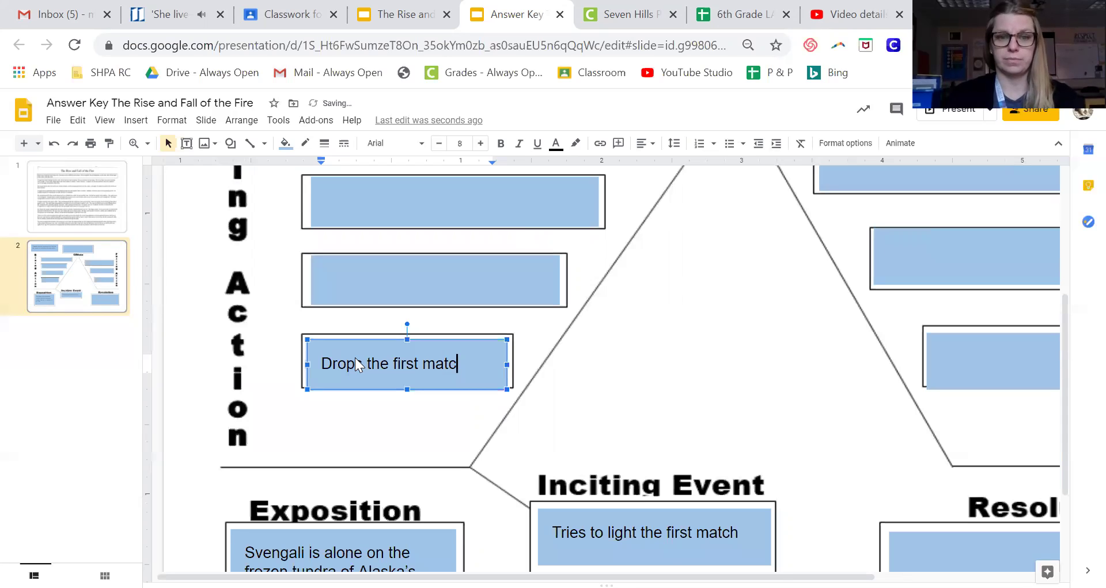
Step: Enter "Tries to light the second match" in the Rising Action box directly above "Drops the first match"
click(391, 280)
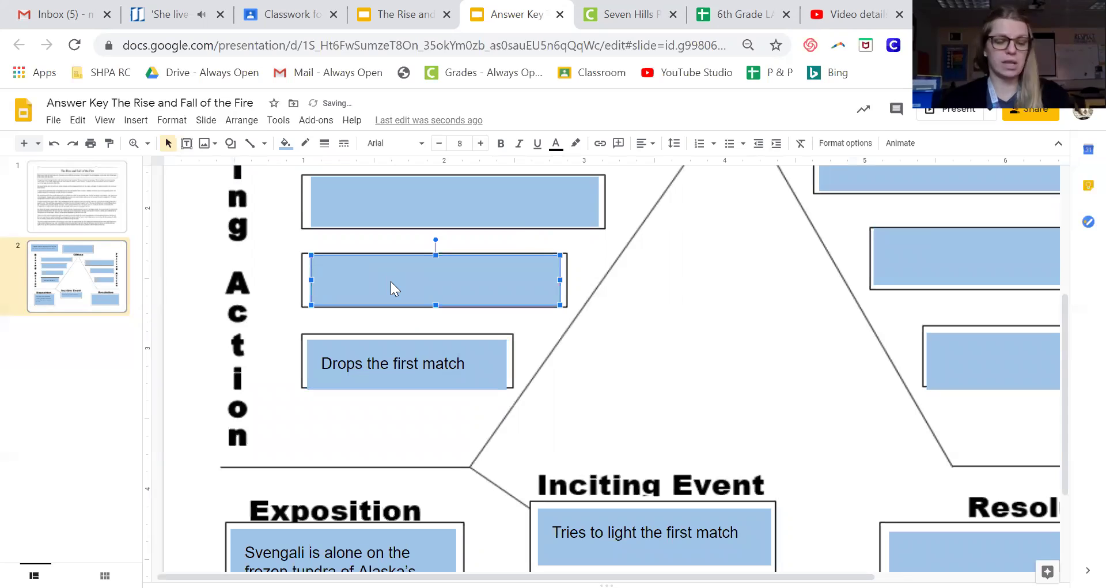
click(390, 281)
text(Tries to li)
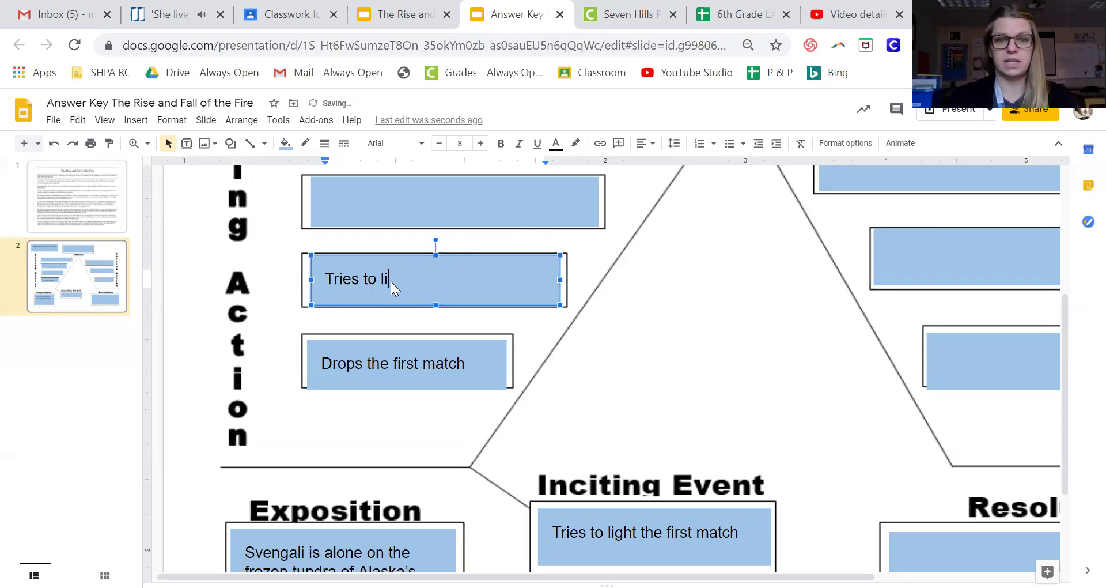
text(ght the)
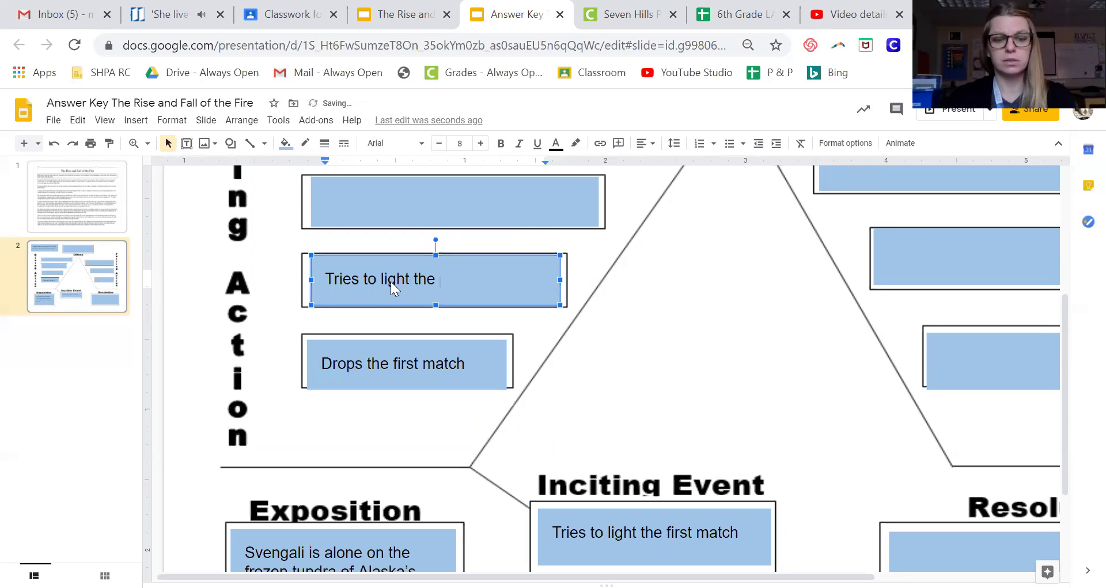
text(second match)
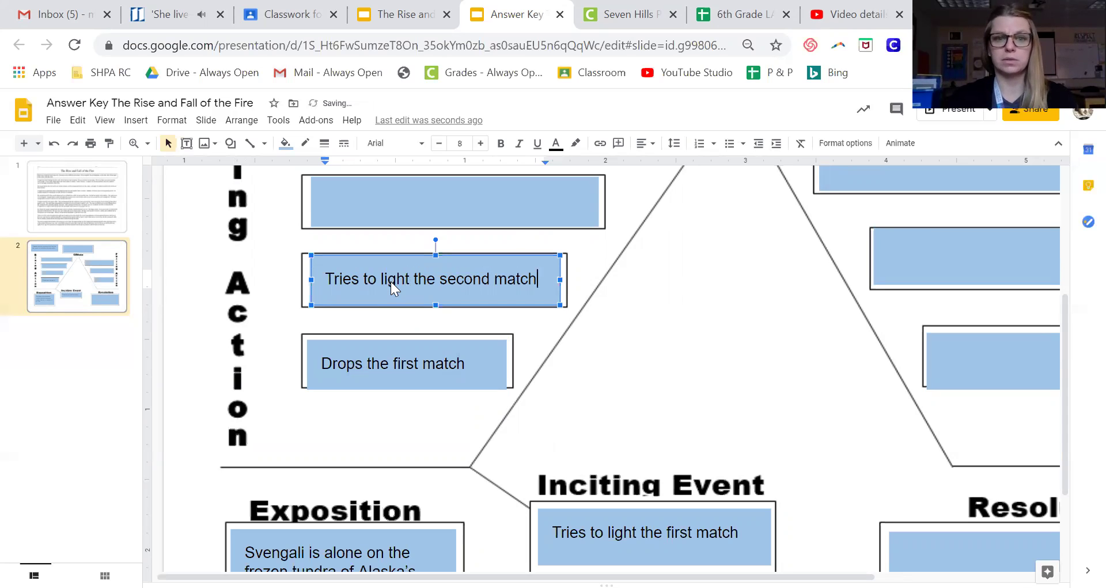
Step: Enter "Wind blew the fire out" in the Rising Action box directly above "Tries to light the second match"
click(434, 205)
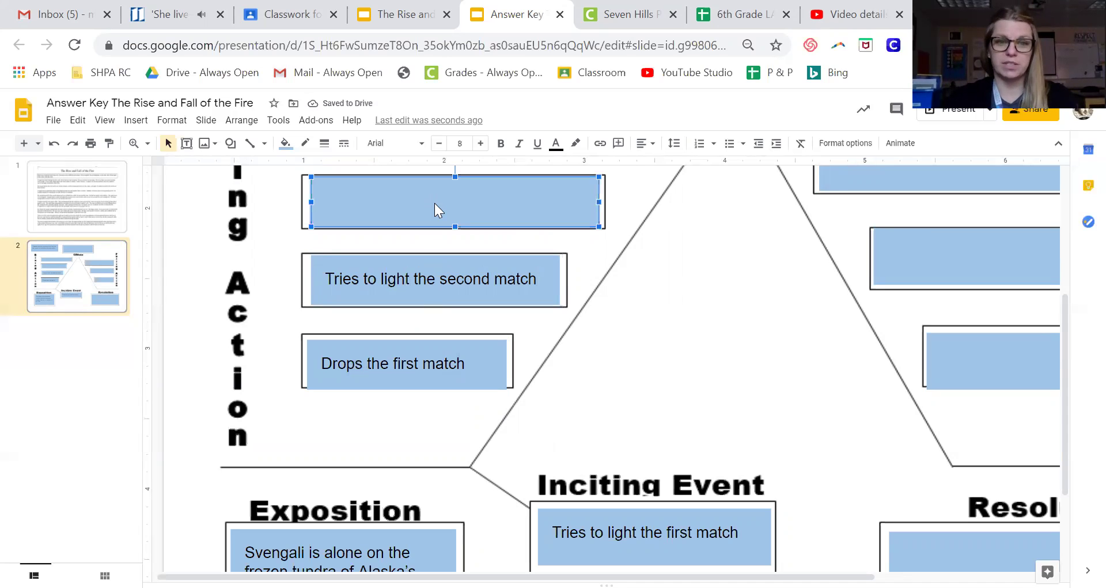
text(Wind blew)
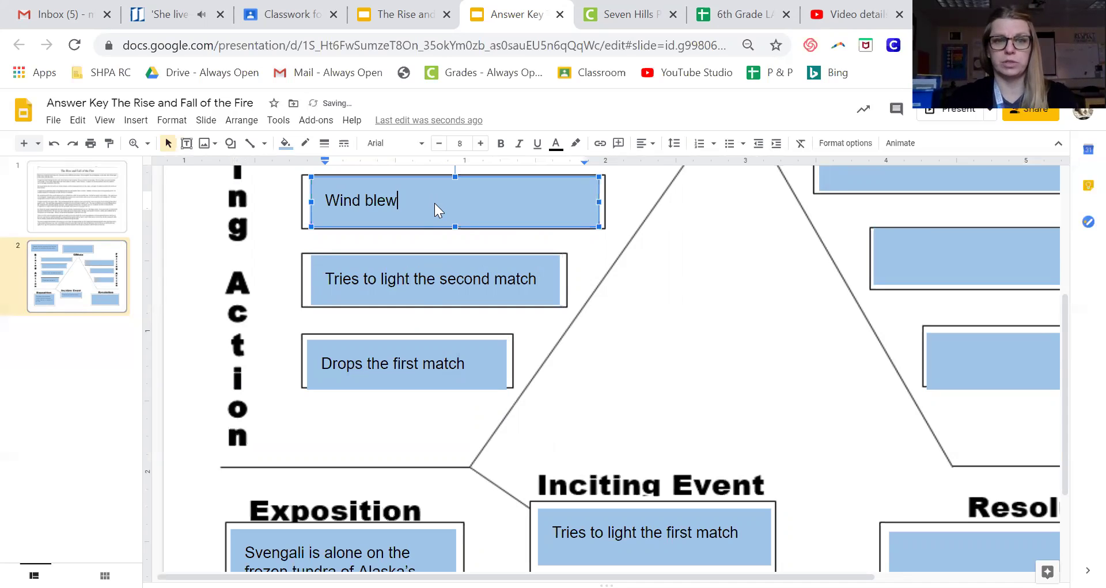
key(BackSpace)
text(w the fire out)
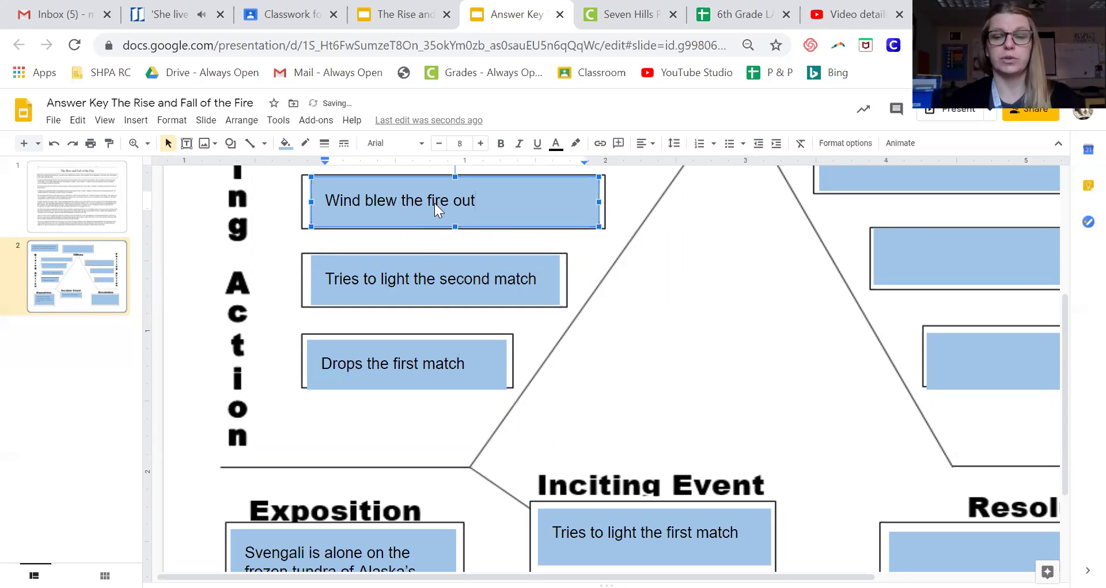
Step: Enter "Tries to light the third match" in the highest Rising Action box, above "Wind blew the fire out"
scroll(434, 203, up, 3)
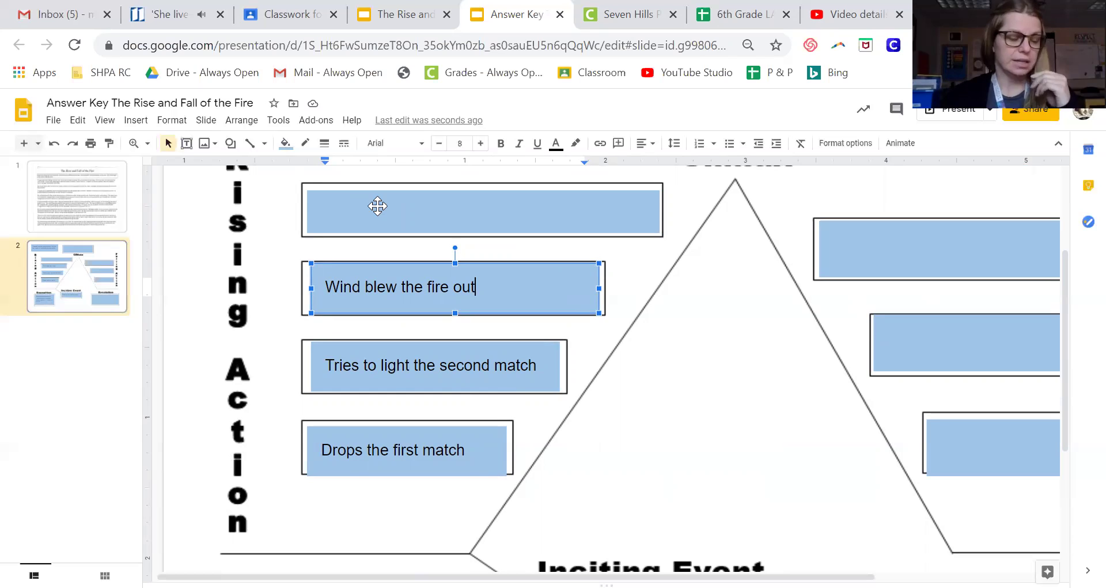
click(375, 202)
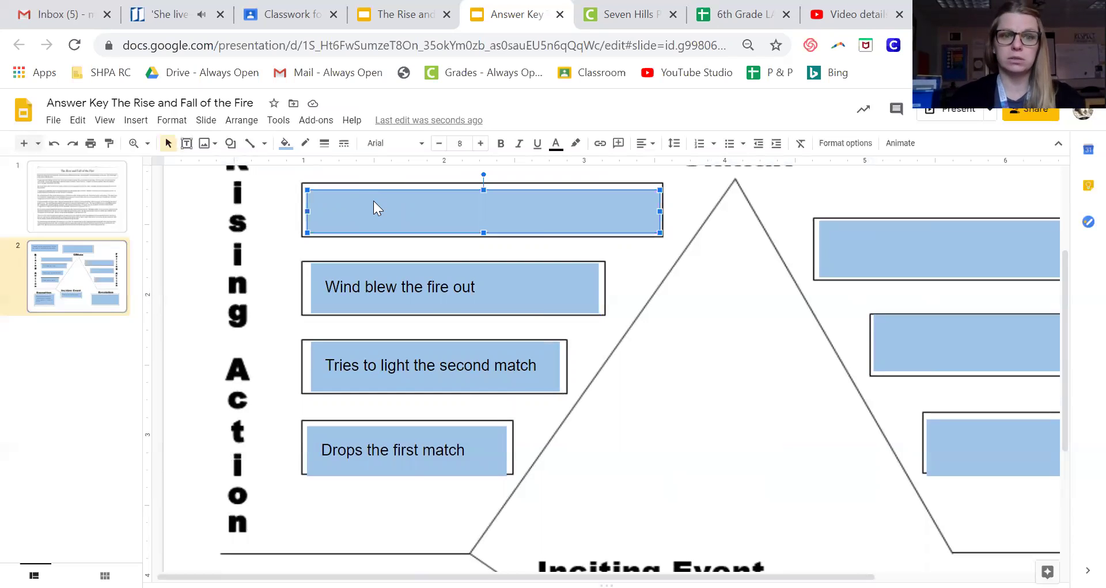
text(Tries to)
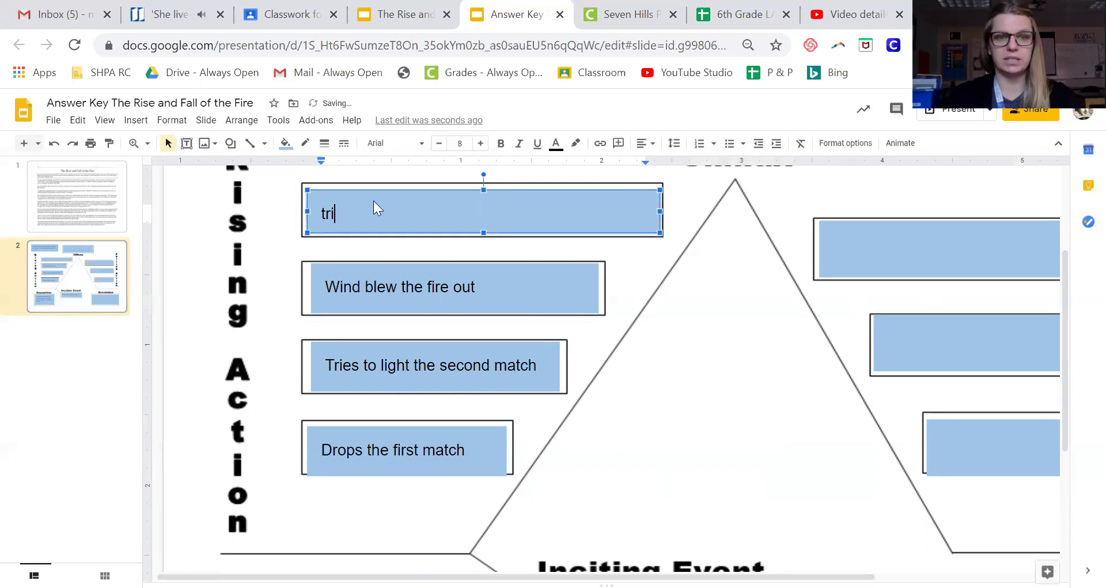
text( light the t)
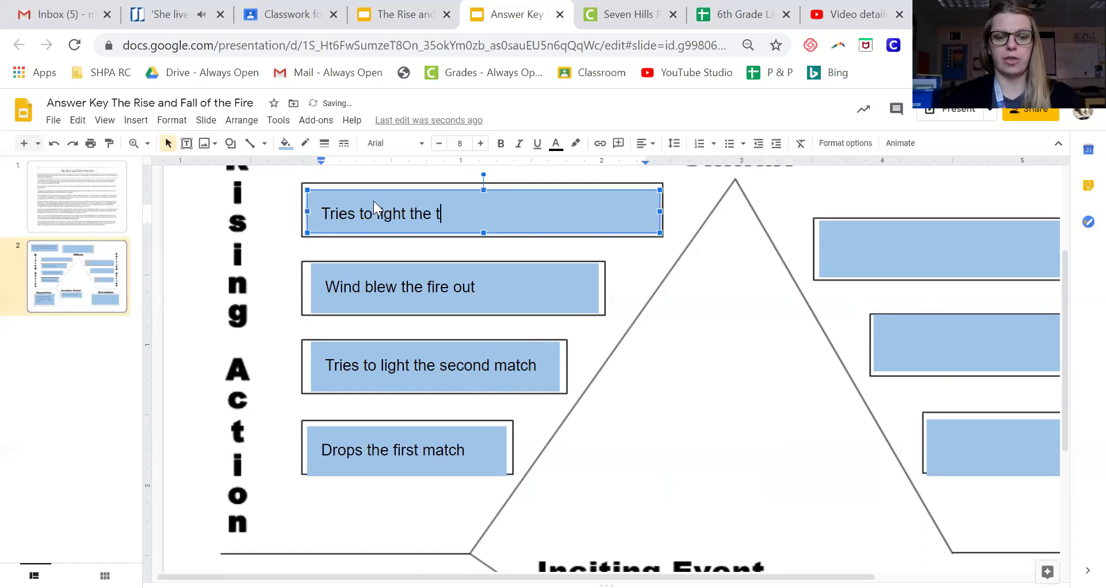
text(hird match)
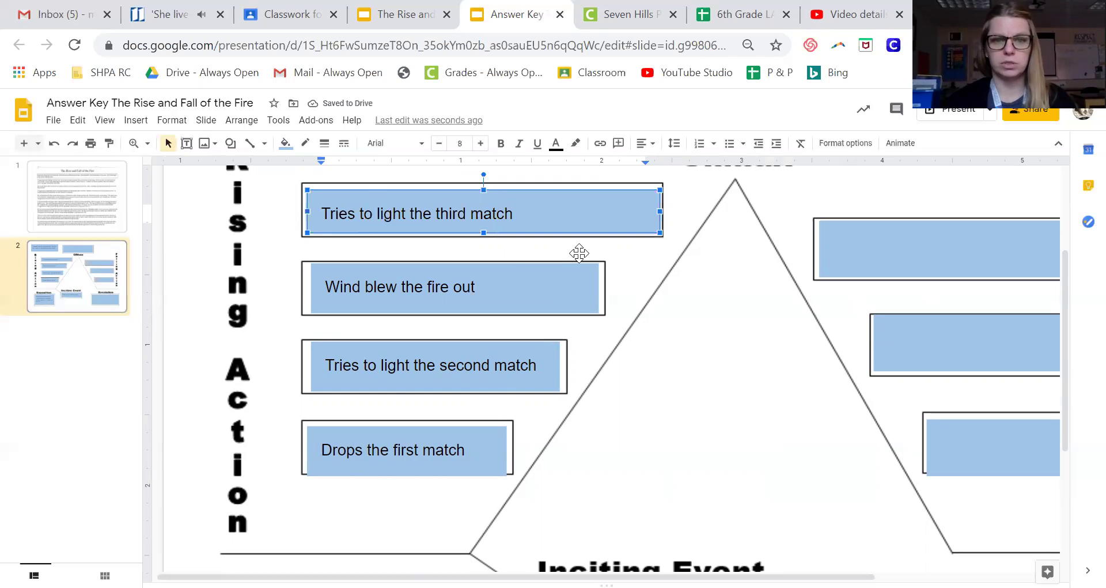
Step: Fill the Climax box with "The fire grew big and bright."
scroll(578, 247, up, 2)
scroll(579, 252, up, 2)
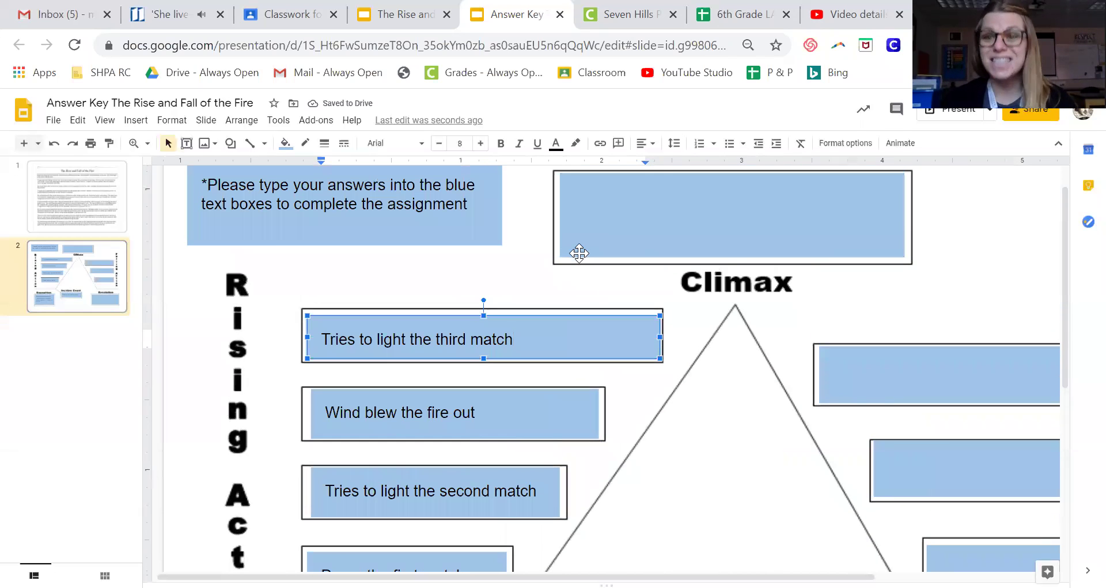
click(670, 195)
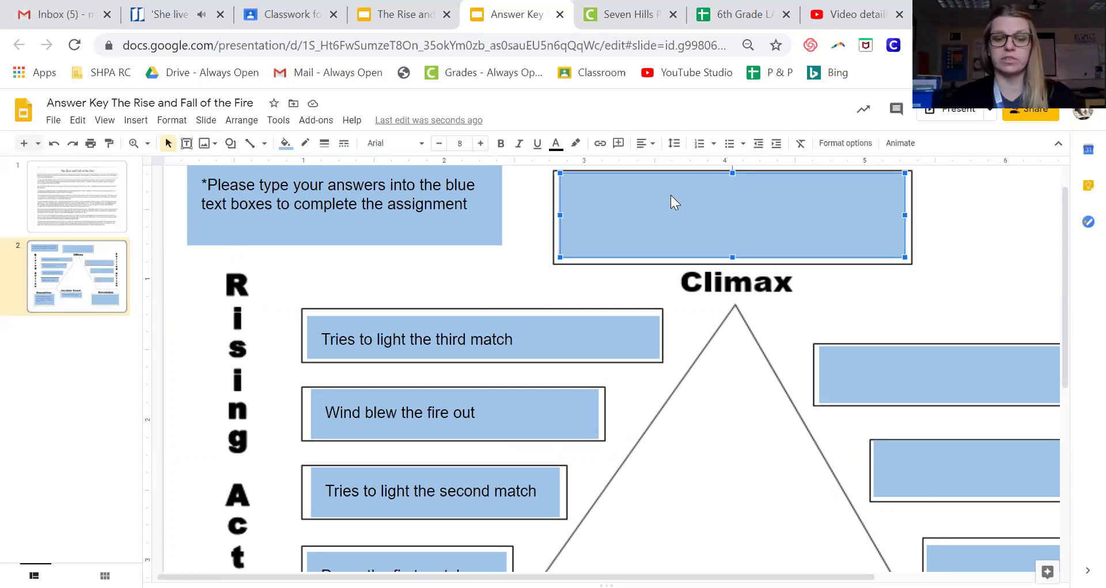
text(The fir)
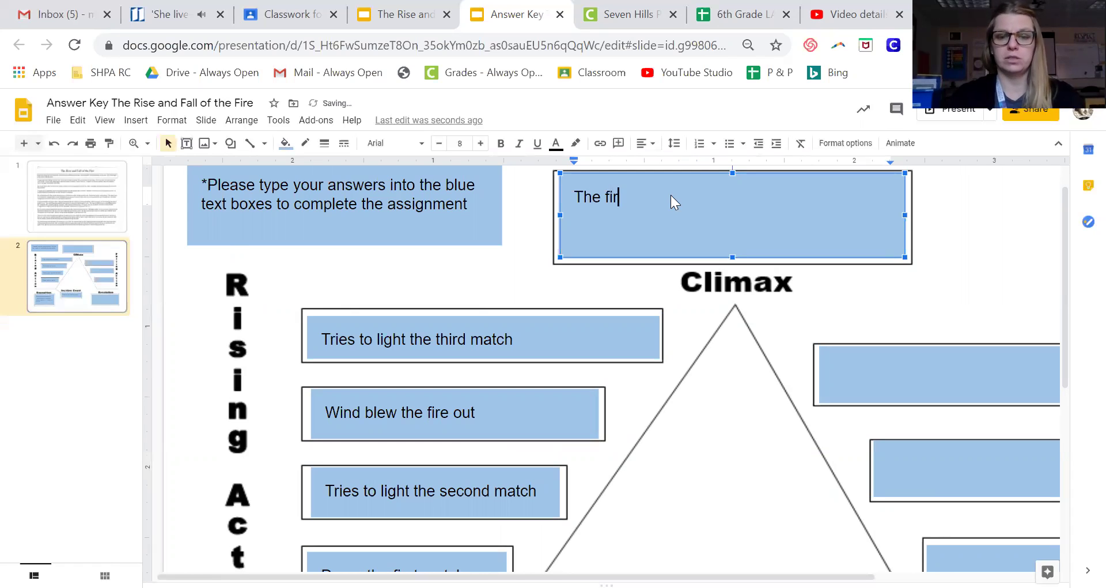
text(e grw n)
key(BackSpace)
key(BackSpace)
key(BackSpace)
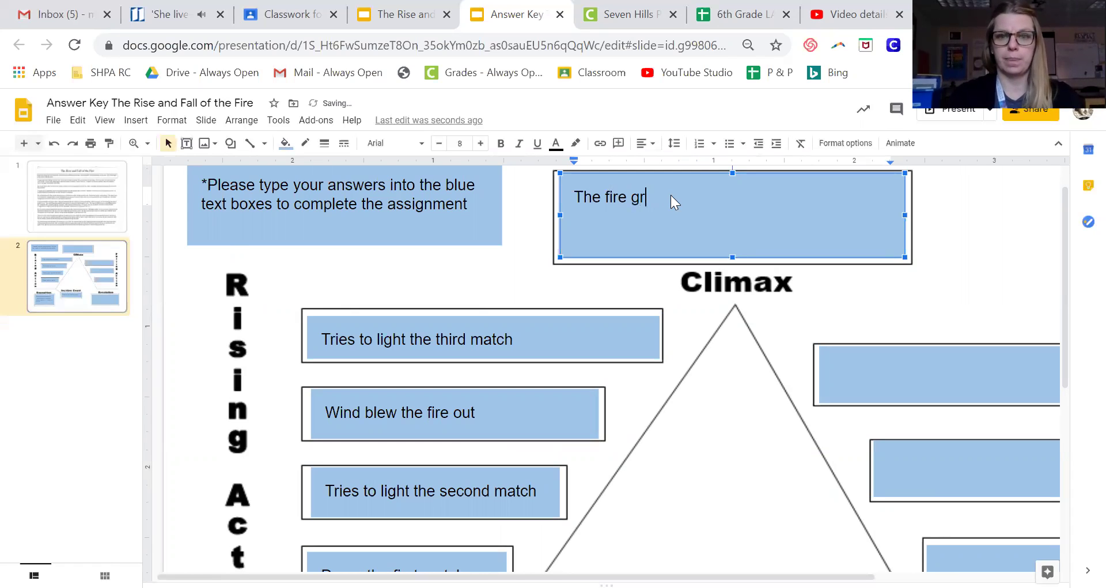
text(ew big an)
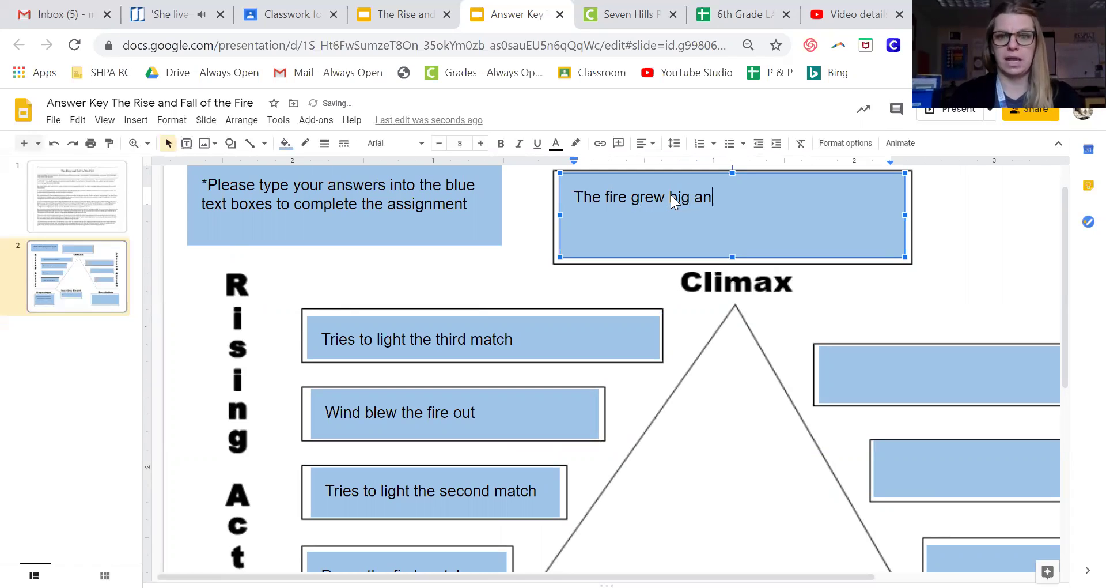
text(d bright)
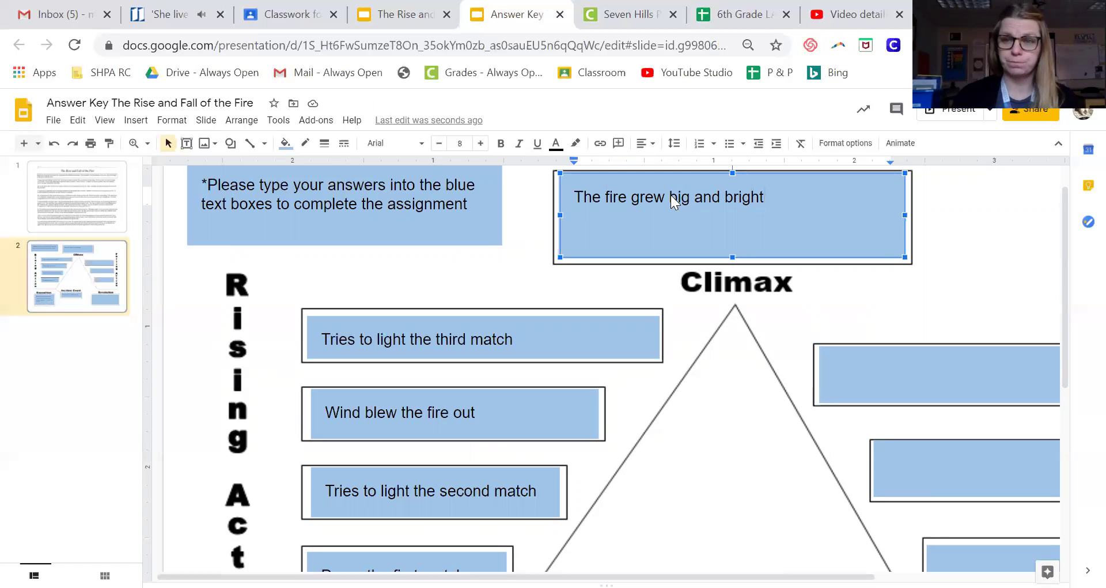
text(.)
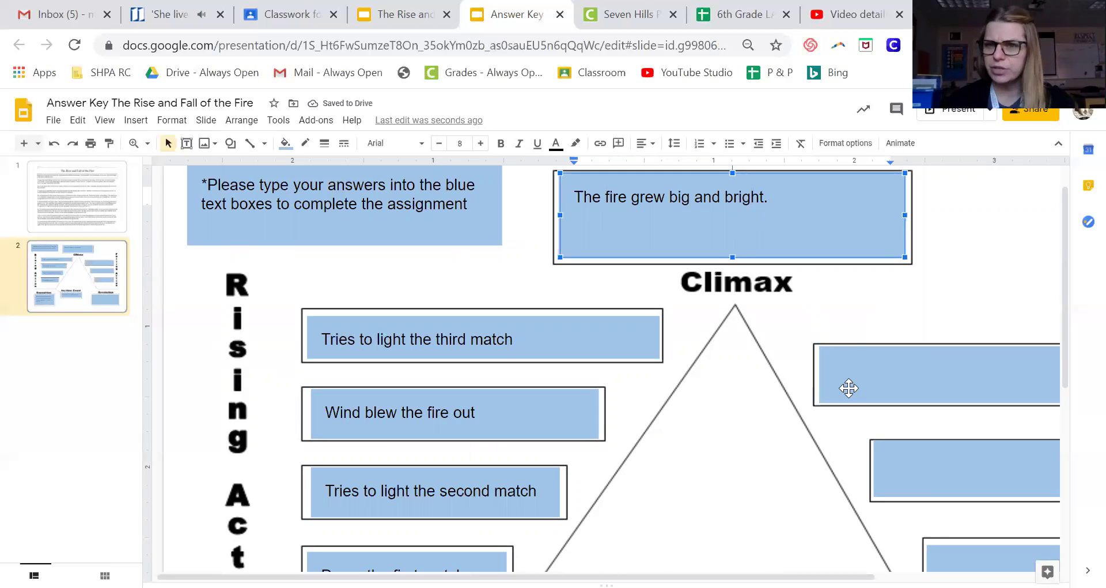
Step: Enter "Cooked a can of beans" in the highest Falling Action box and "Went to sleep" in the one below it
click(855, 373)
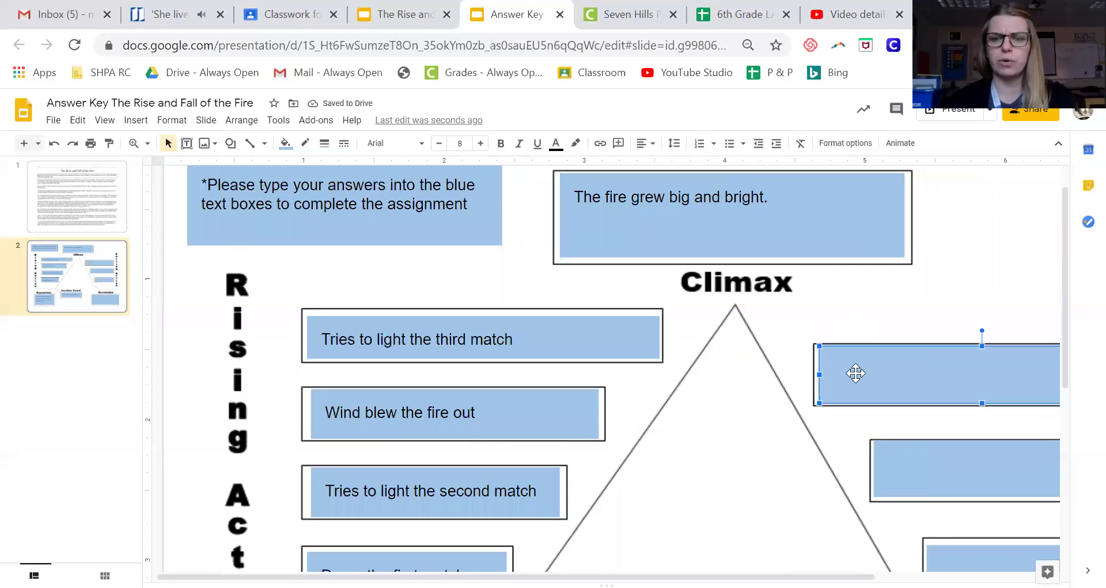
text(cook)
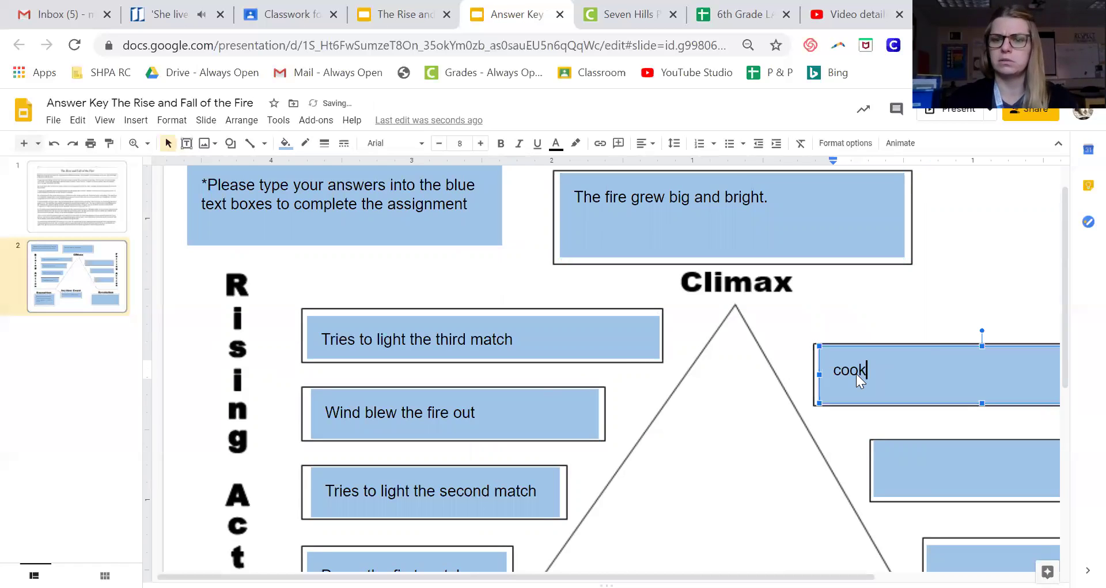
text(ed a can )
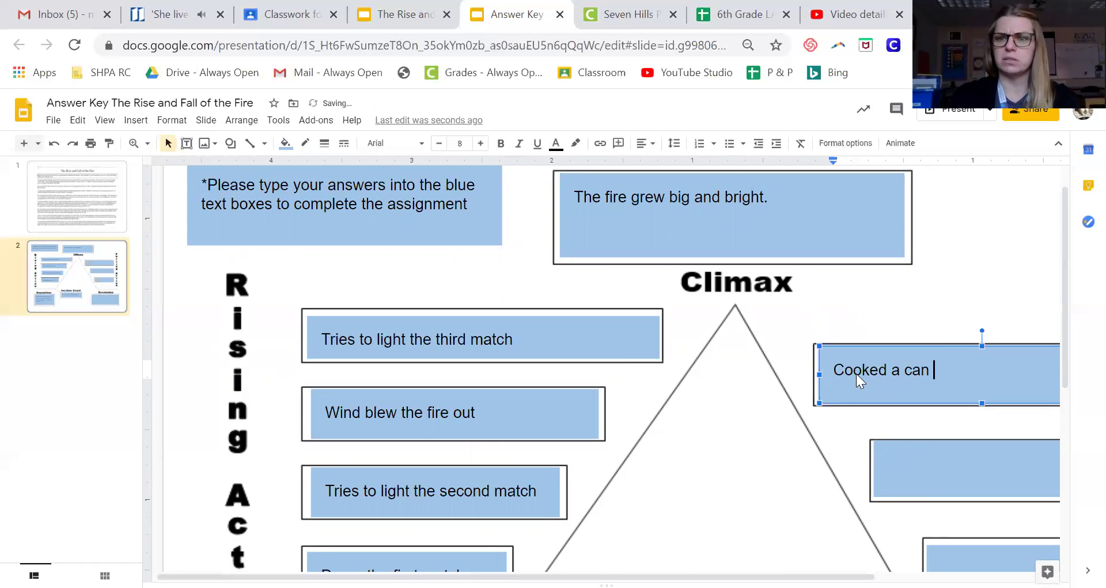
text(of beans)
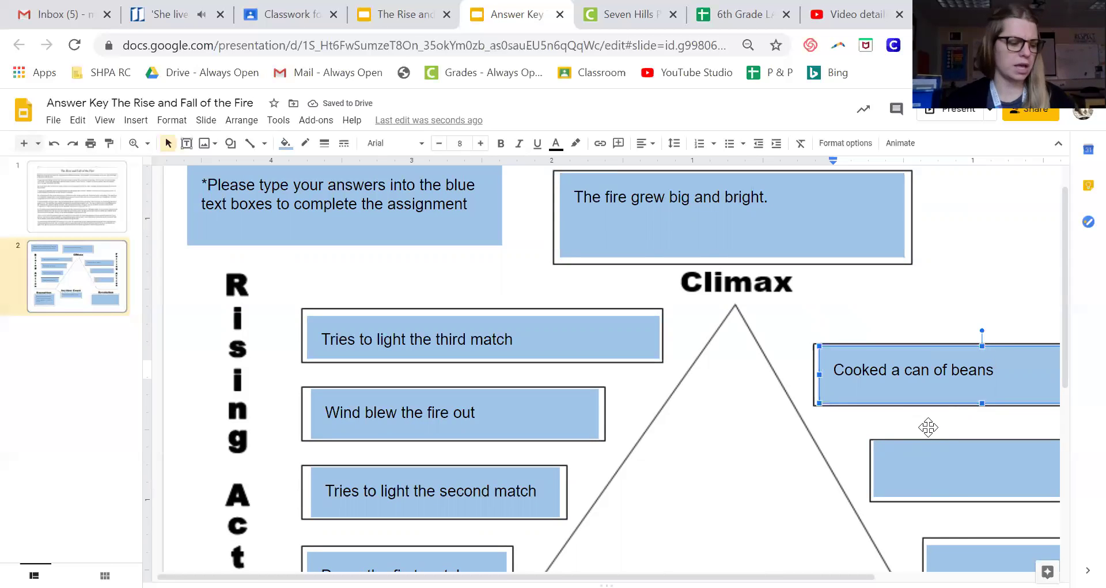
click(959, 471)
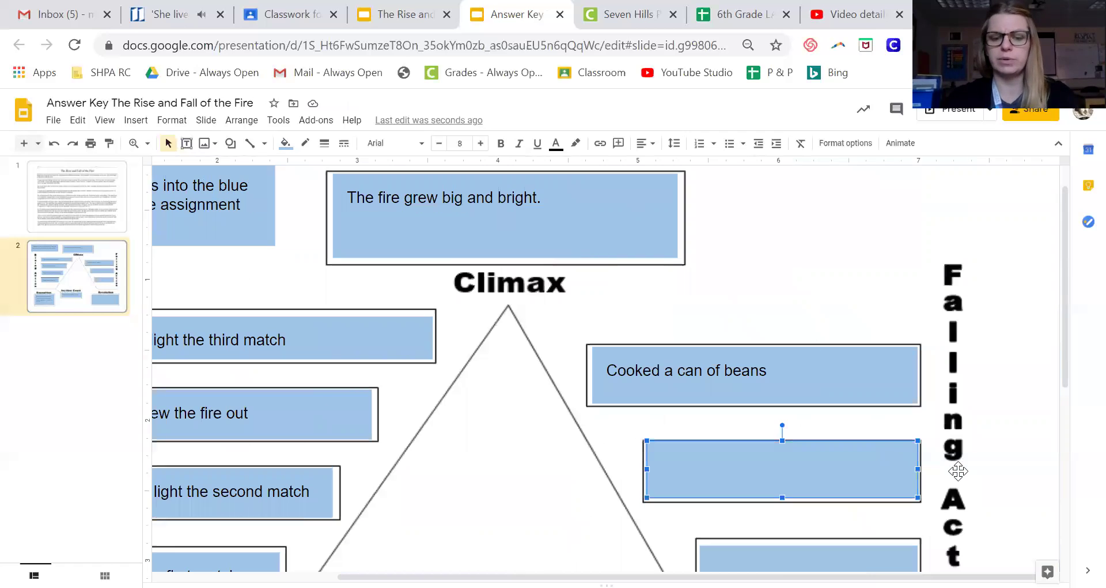
text(went to sleep)
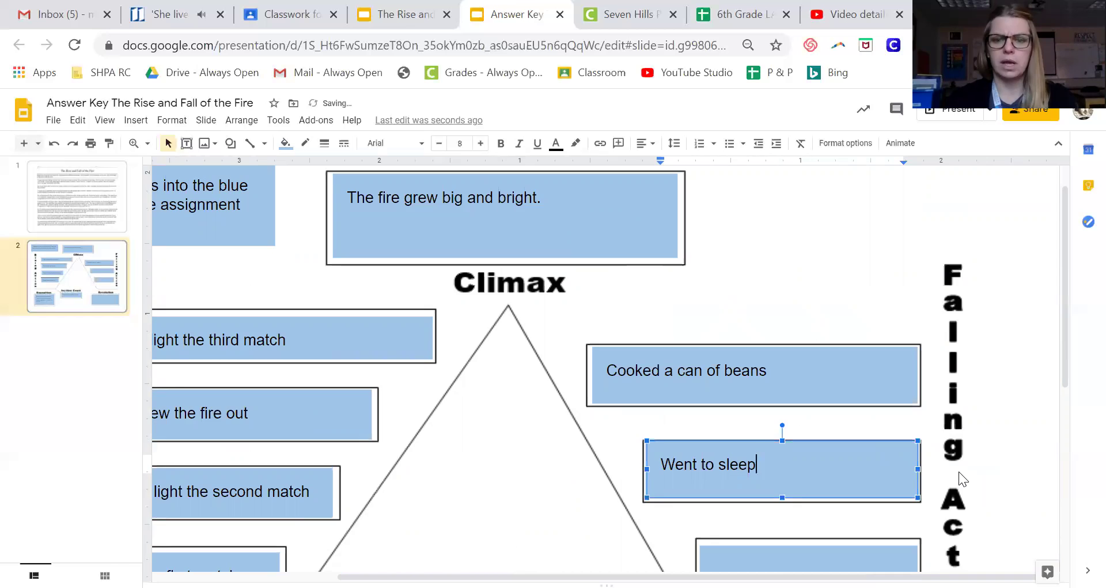
Step: Nudge the lowest Falling Action text box up into its frame and enter "Woke up a few times" in it
scroll(958, 472, down, 2)
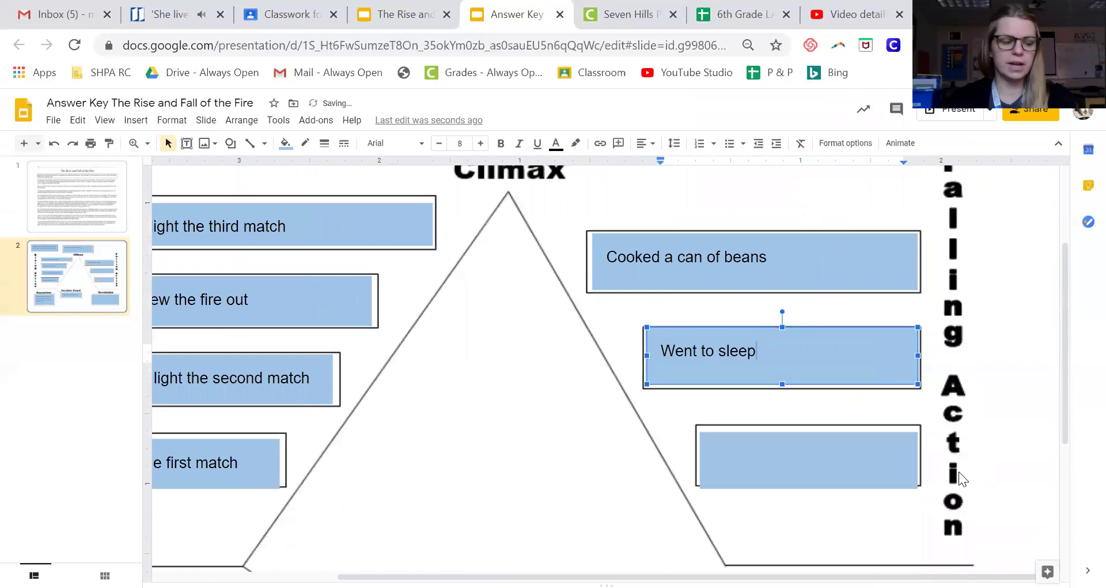
click(768, 445)
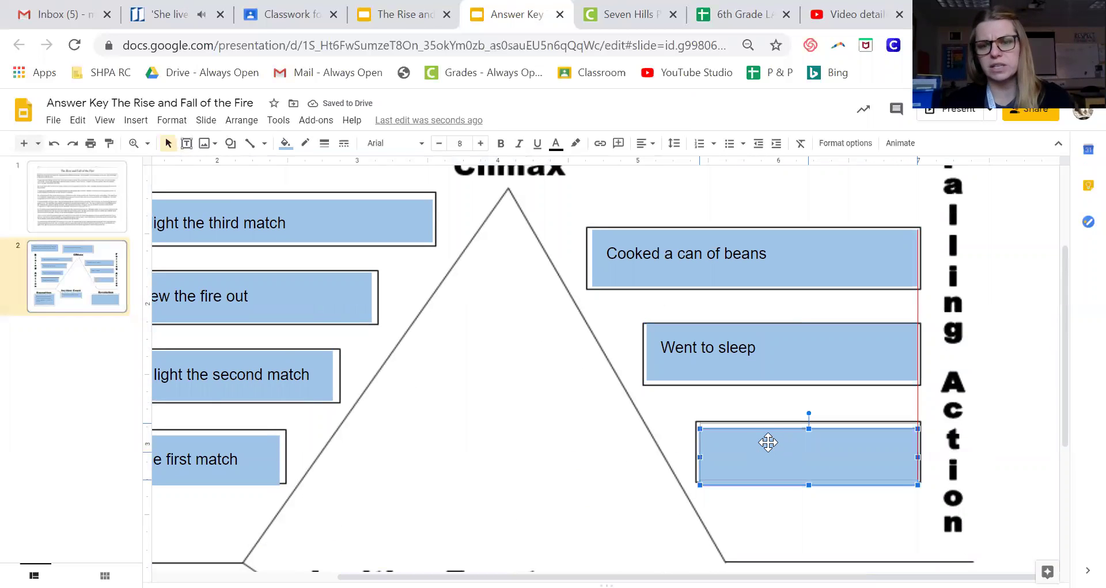
drag(768, 442, 768, 436)
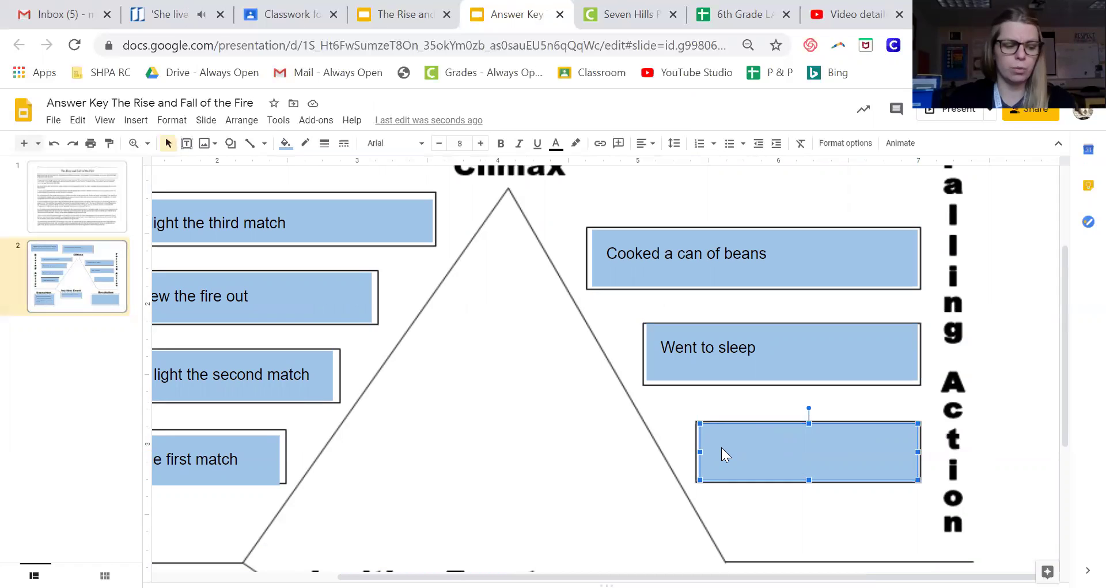
text(Woke up)
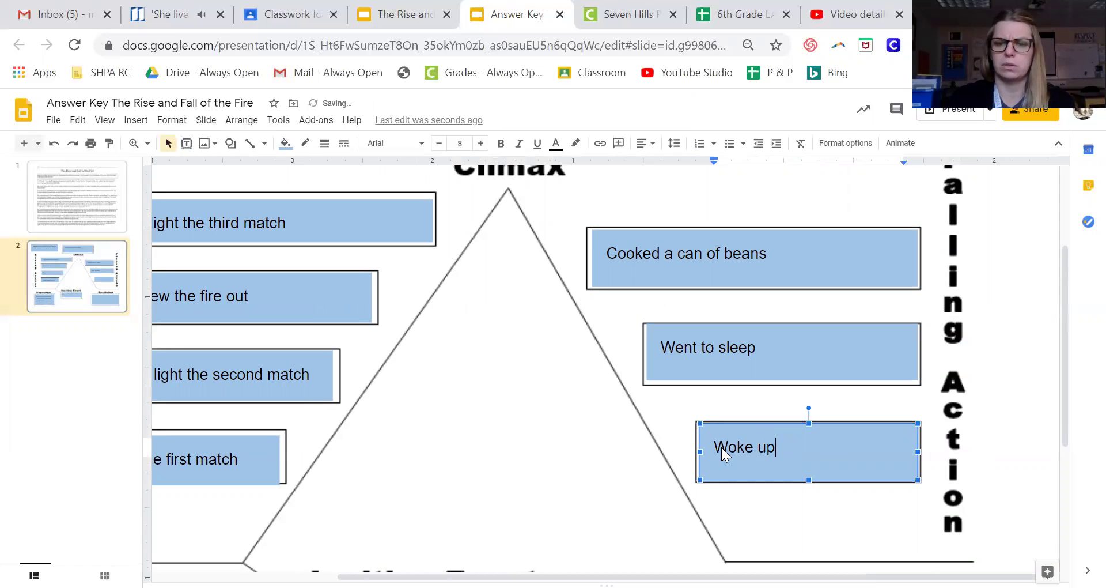
text( a few)
key(BackSpace)
key(BackSpace)
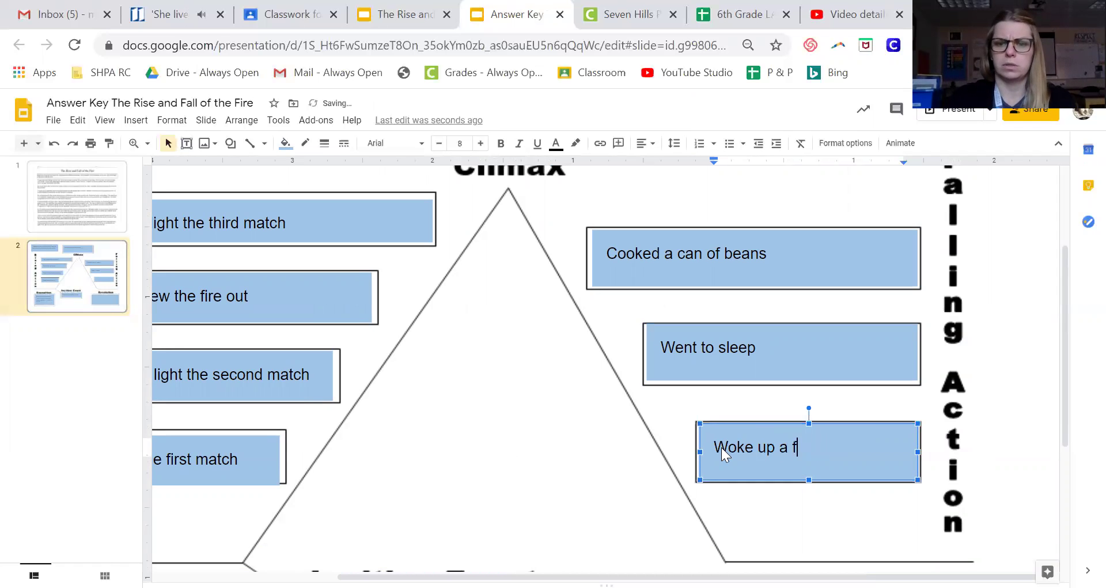
text(ew times)
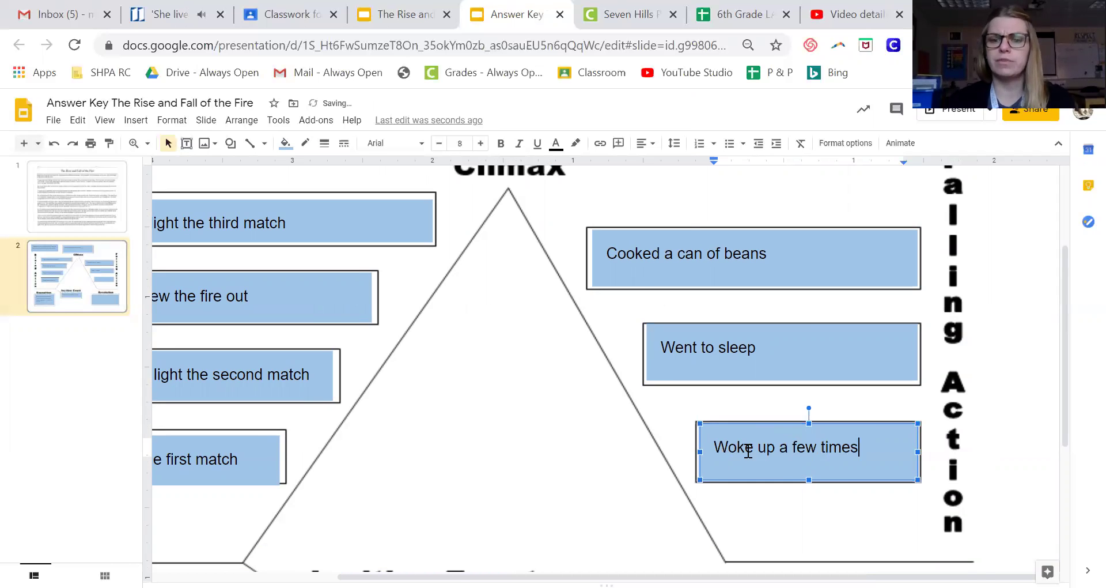
Step: Fill the Resolution box with "Left camp to continue on his way home to his wife."
scroll(747, 447, down, 3)
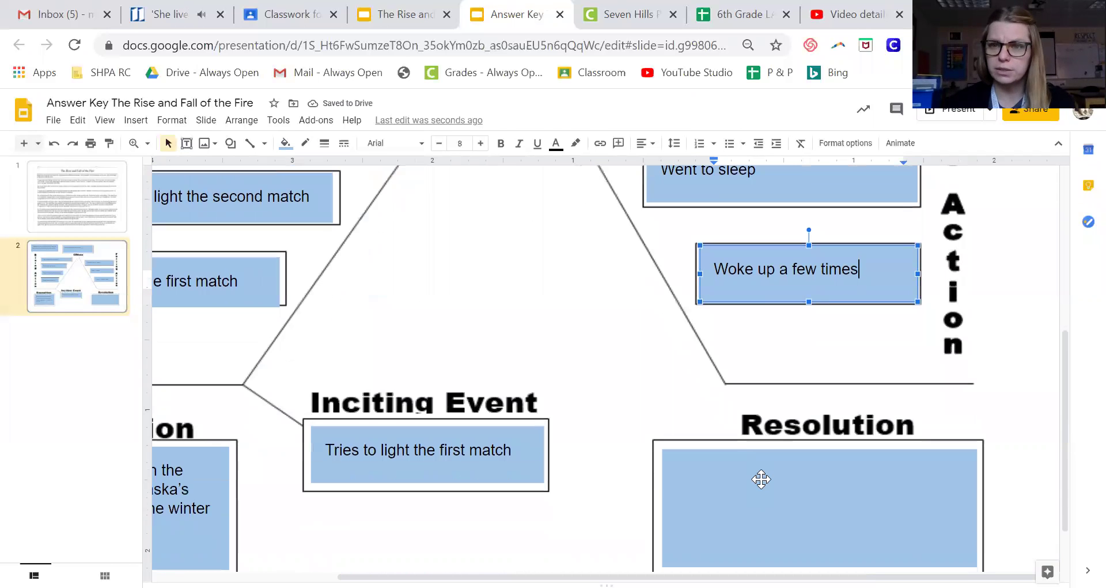
scroll(758, 479, down, 1)
click(721, 452)
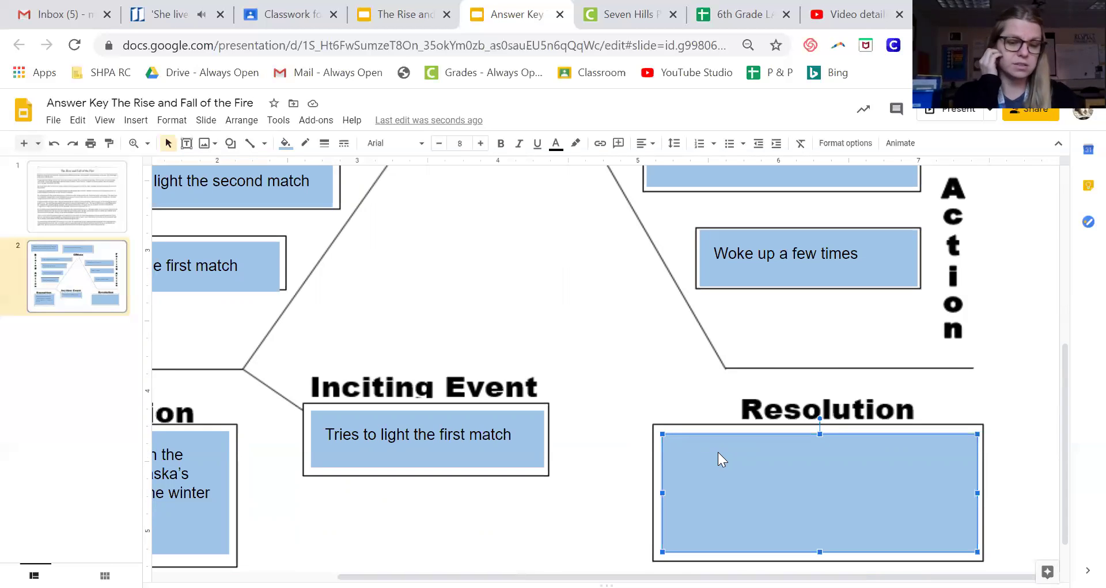
text(Left t)
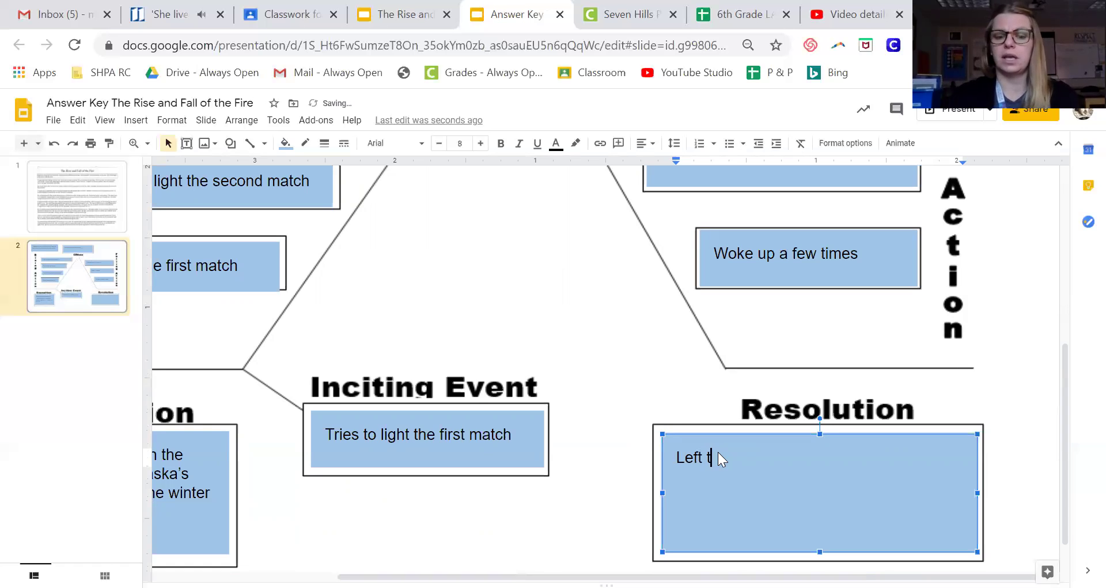
key(BackSpace)
text(camp to r)
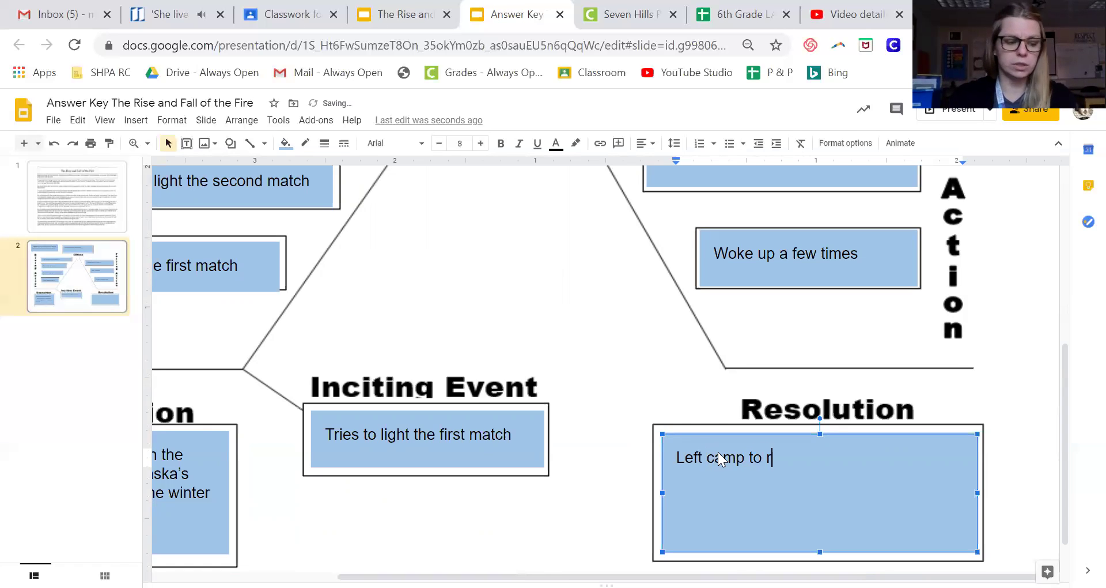
key(BackSpace)
text(continu)
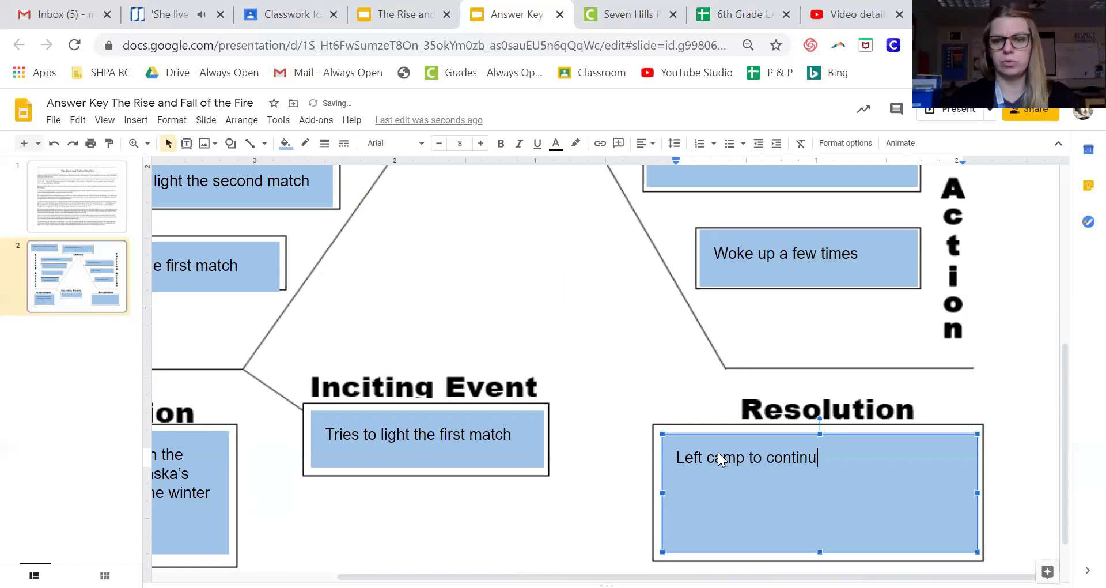
text(e on his way )
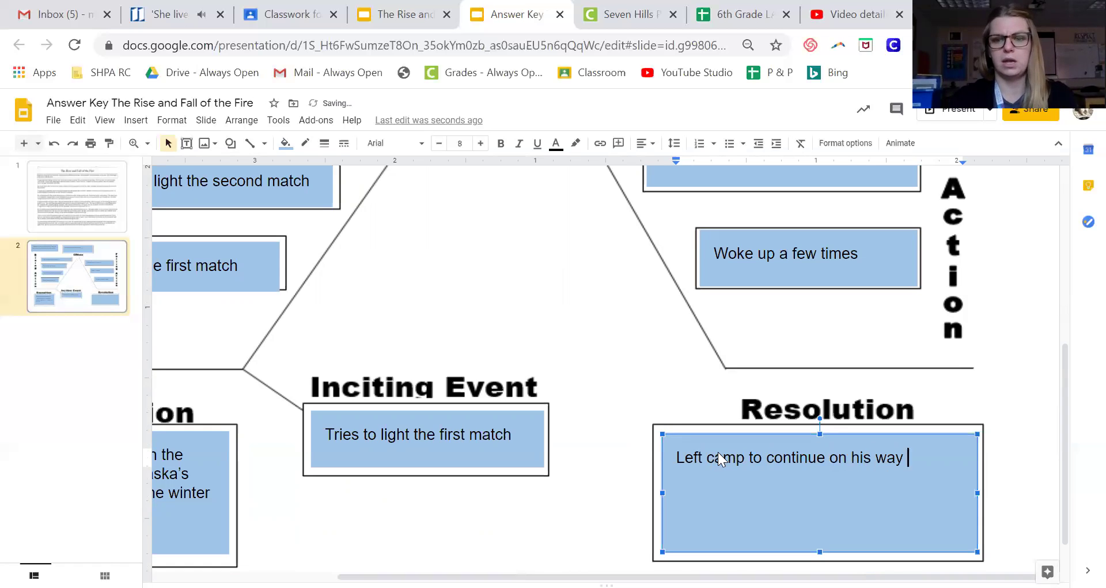
text(home to h)
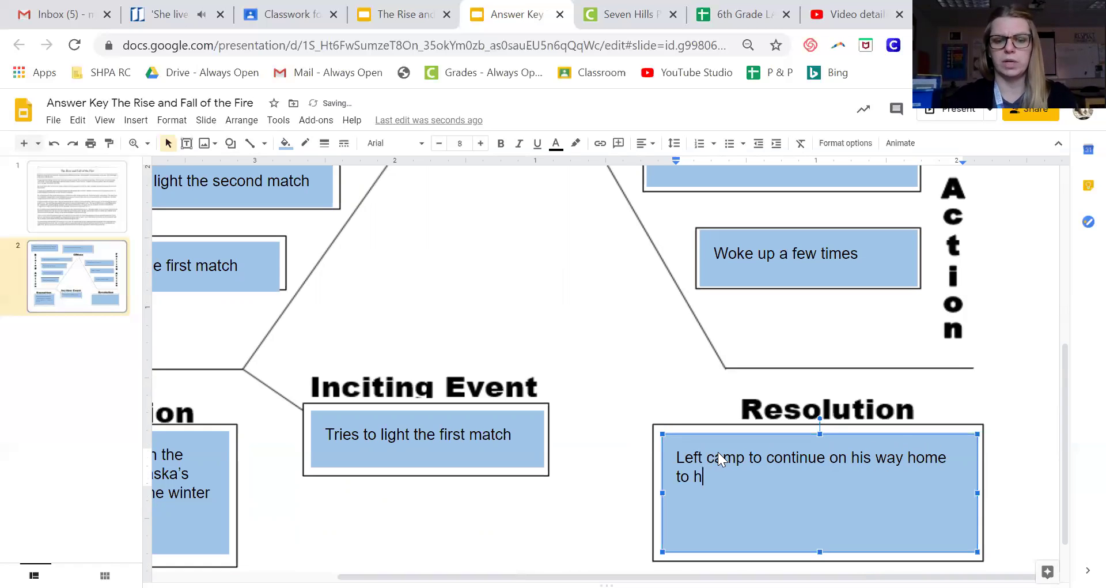
text(is wife)
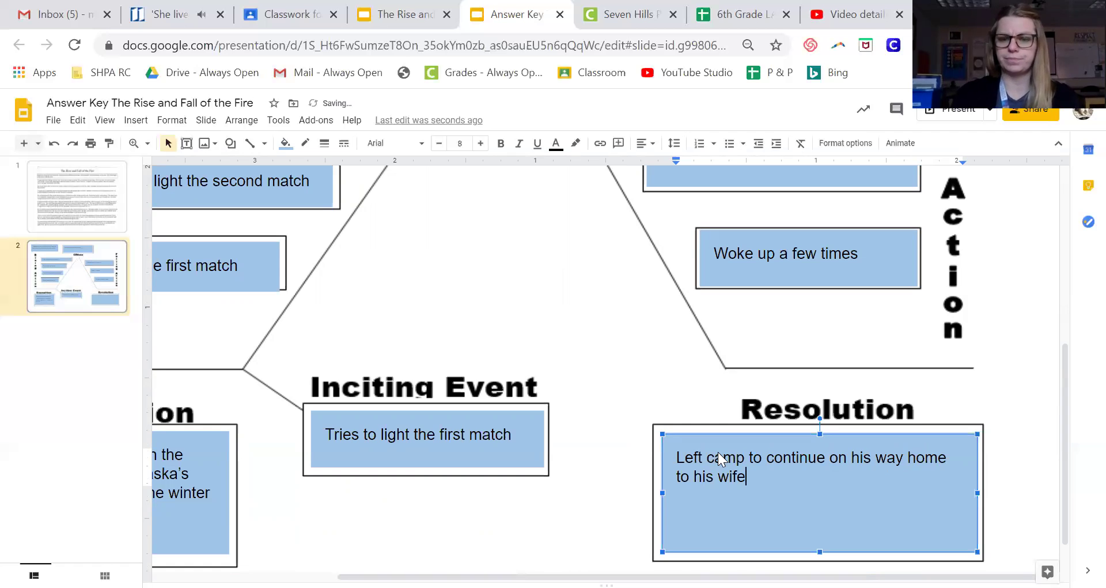
text(.)
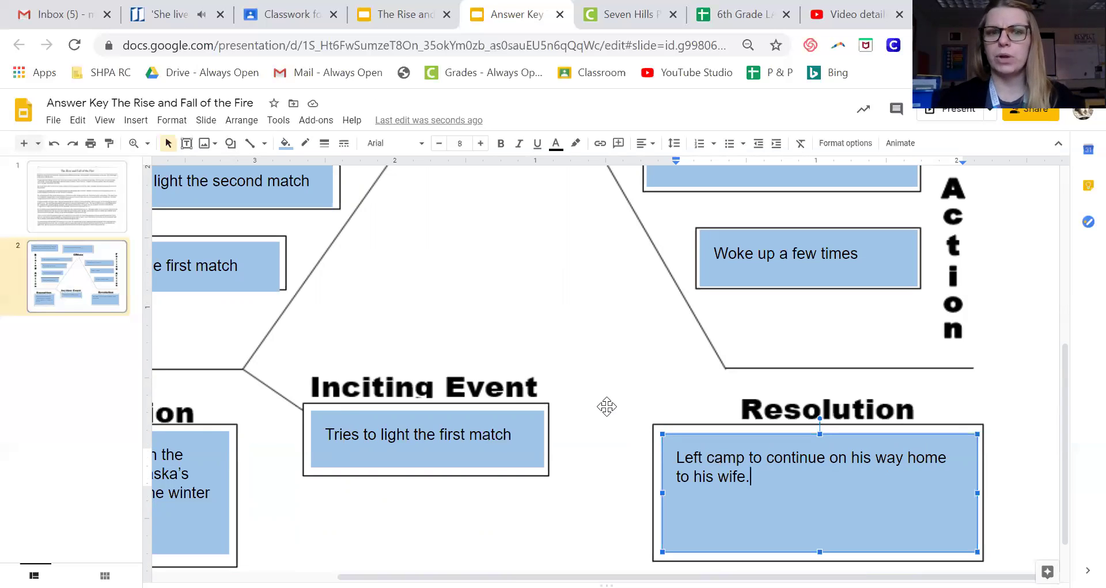
scroll(606, 406, up, 3)
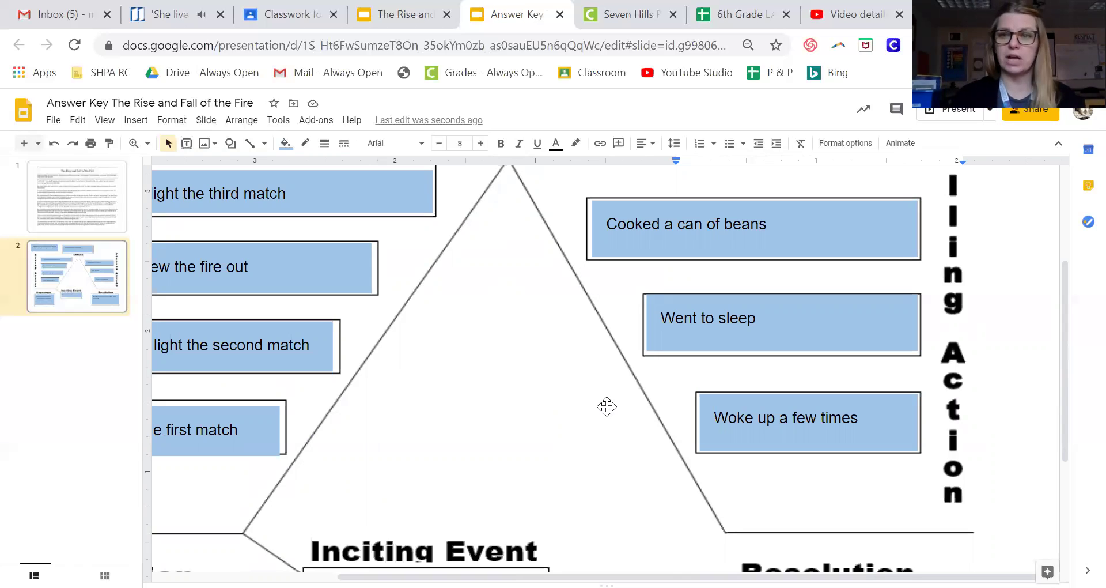
scroll(606, 406, up, 3)
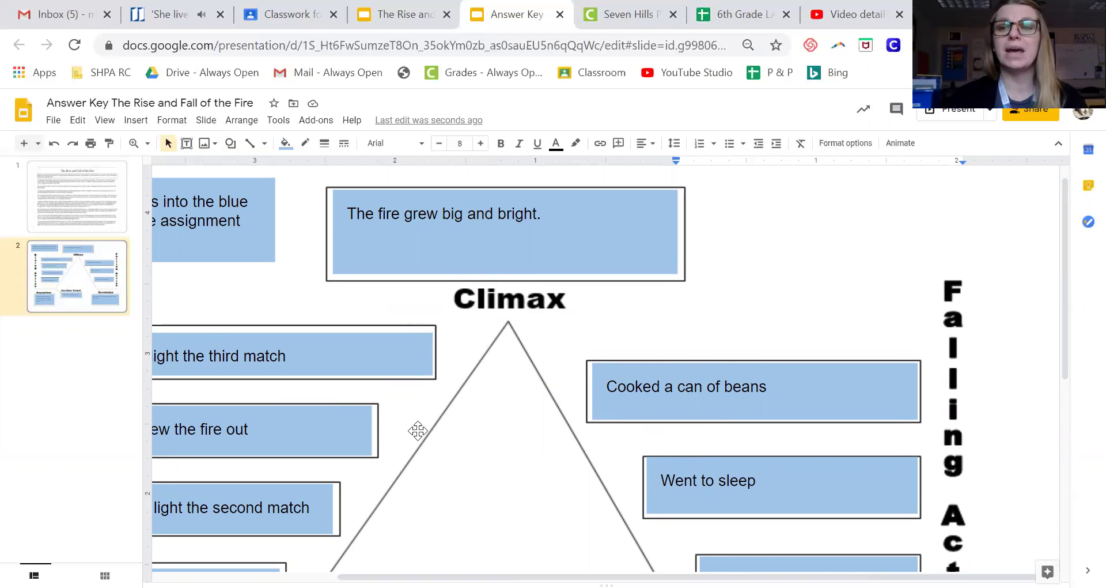
scroll(418, 430, down, 1)
scroll(418, 430, down, 3)
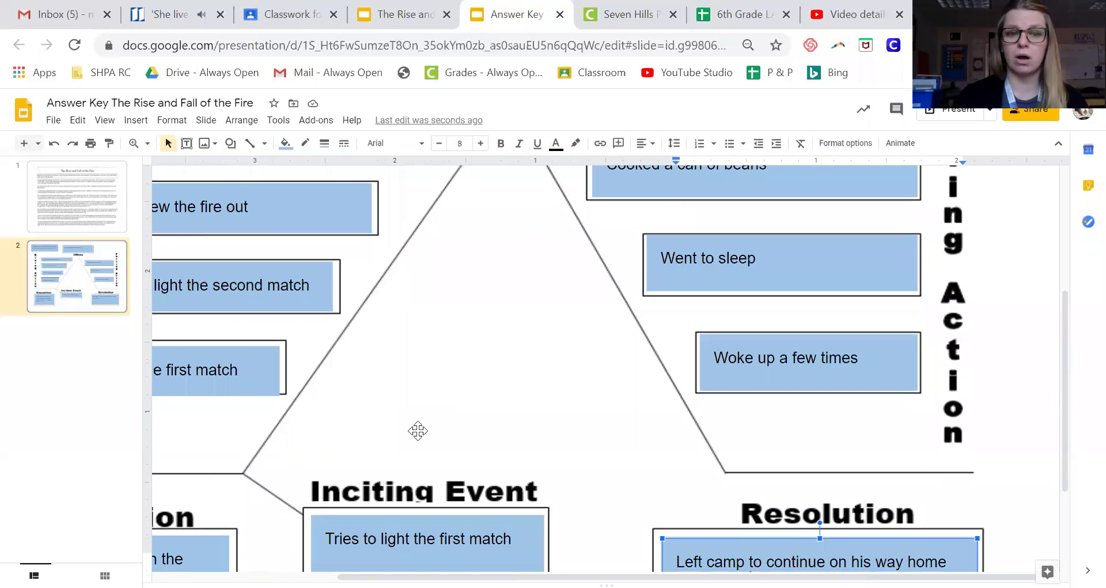